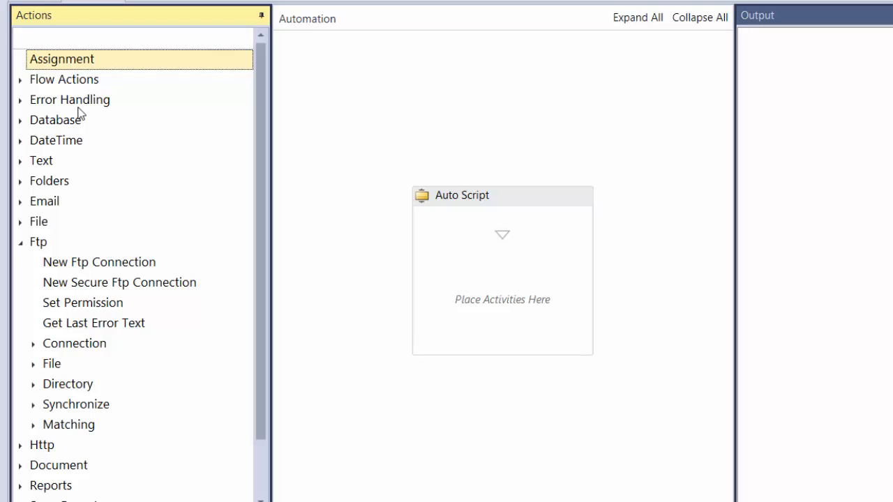
Step: Add a Get Record action to the empty Auto Script and set its object type to Ftp Accounts
{"action": "left_click", "coordinate": [21, 121]}
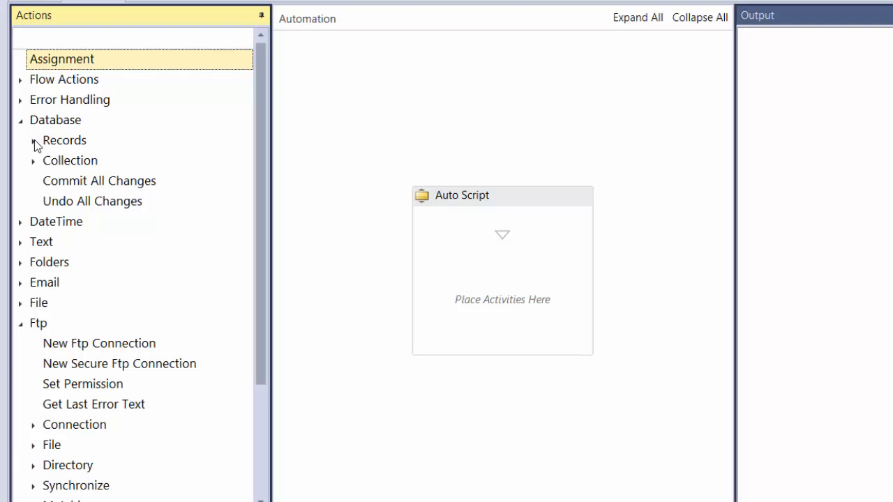
{"action": "left_click", "coordinate": [33, 141]}
{"action": "left_click_drag", "start_coordinate": [70, 181], "coordinate": [519, 269]}
{"action": "left_click", "coordinate": [508, 279]}
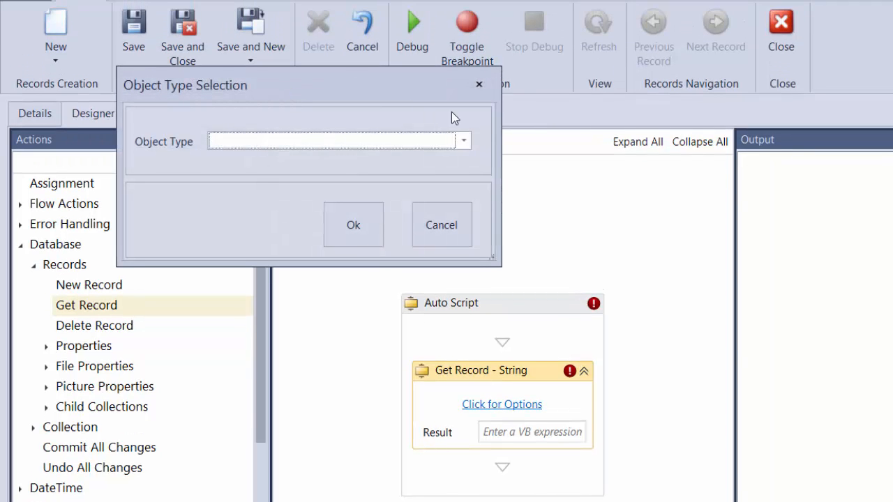
{"action": "left_click", "coordinate": [462, 141]}
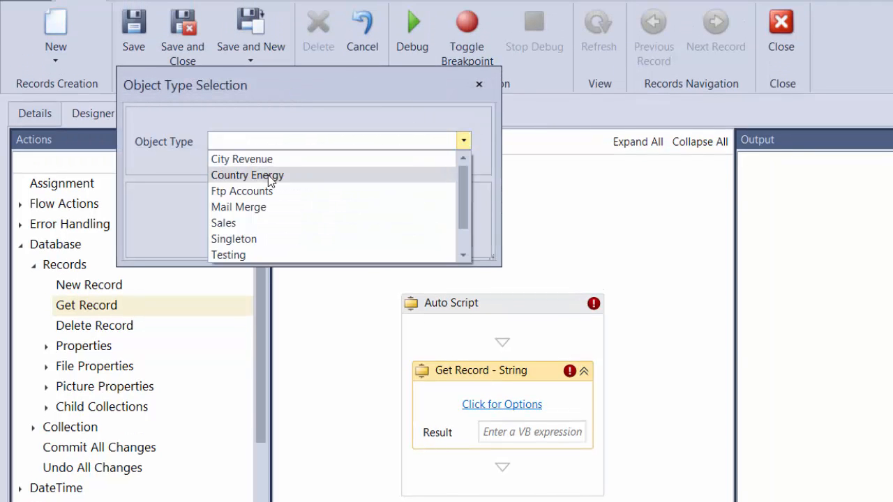
{"action": "left_click", "coordinate": [229, 189]}
{"action": "left_click", "coordinate": [337, 223]}
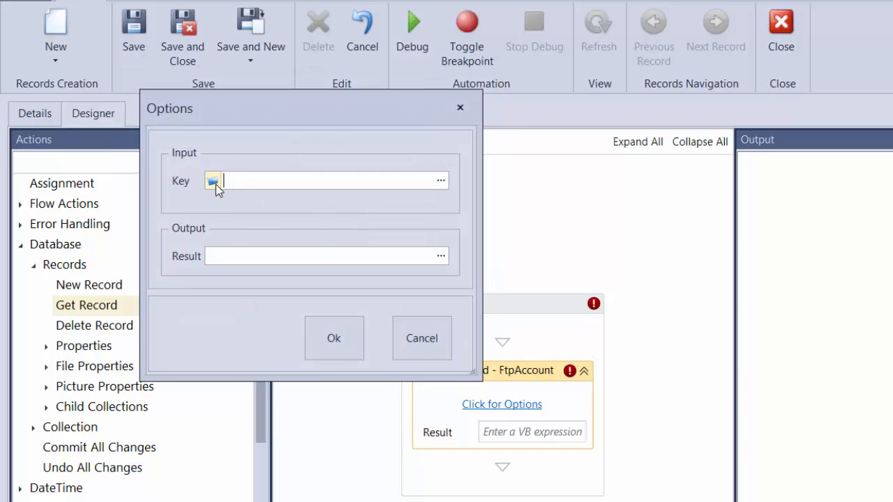
Step: Use the stored FTP account record as the Get Record key and output the result to a new variable named ftprecord
{"action": "left_click", "coordinate": [214, 182]}
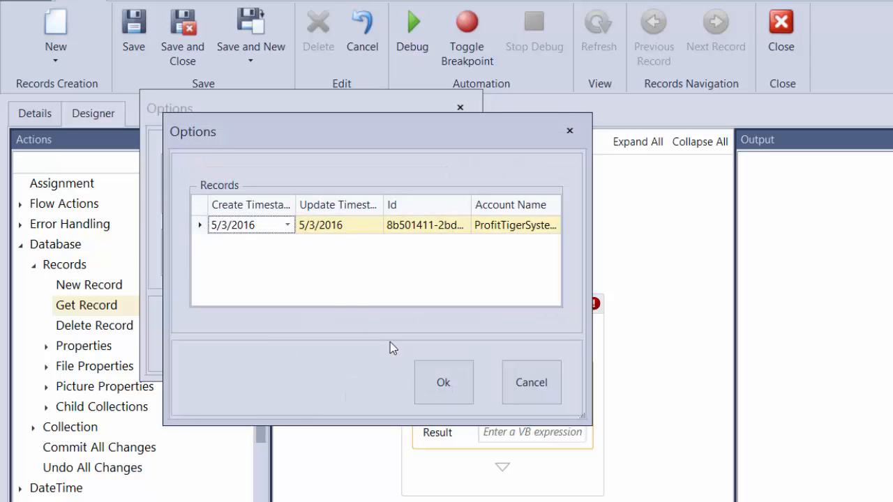
{"action": "left_click", "coordinate": [443, 381]}
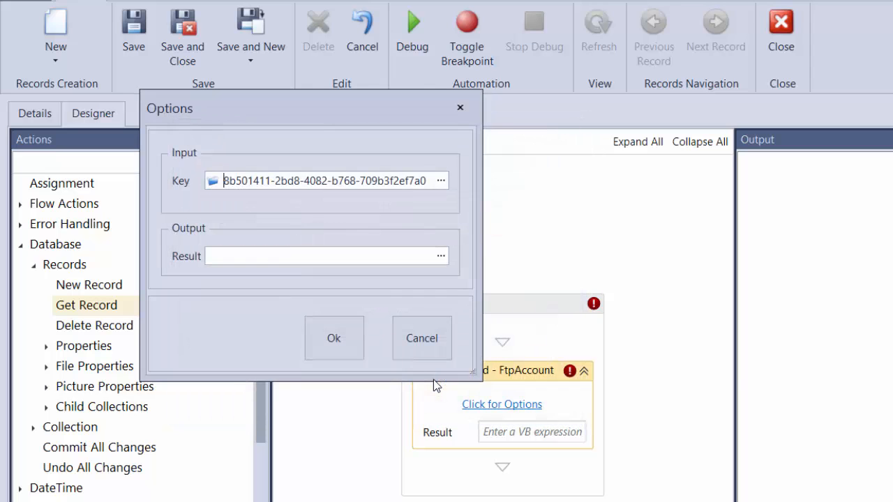
{"action": "left_click", "coordinate": [441, 256]}
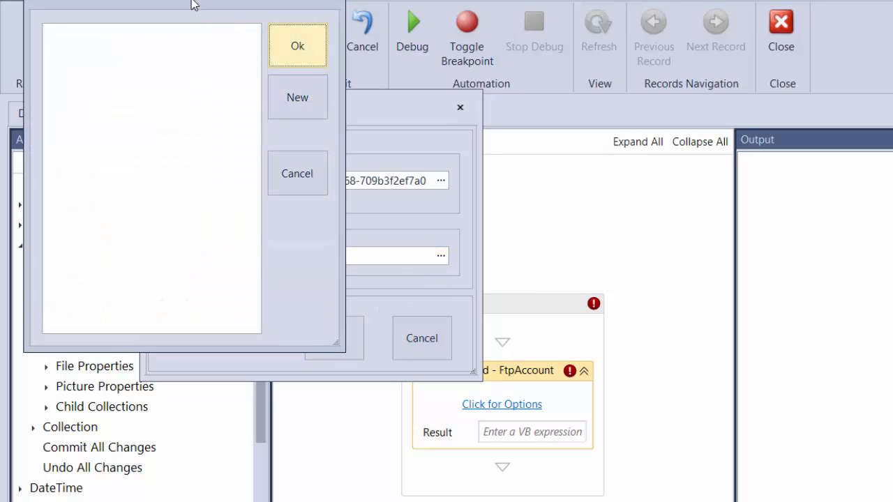
{"action": "left_click_drag", "start_coordinate": [230, 10], "coordinate": [525, 208]}
{"action": "left_click", "coordinate": [608, 305]}
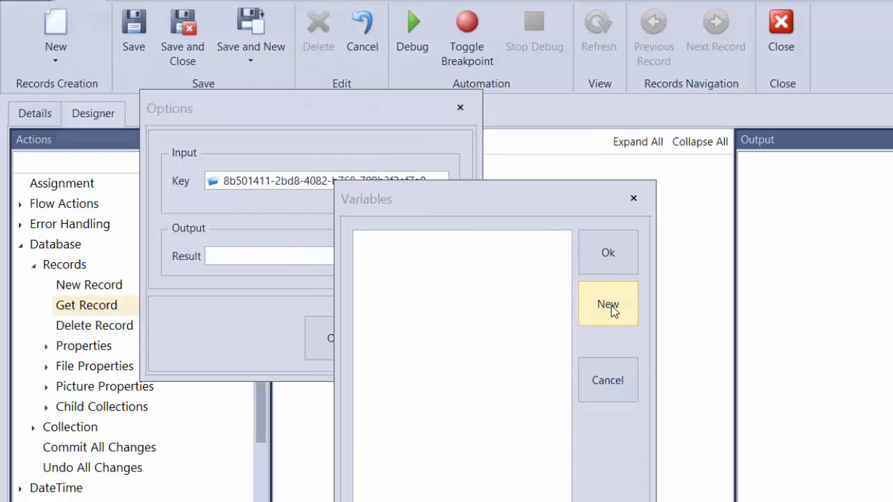
{"action": "left_click_drag", "start_coordinate": [218, 20], "coordinate": [601, 221]}
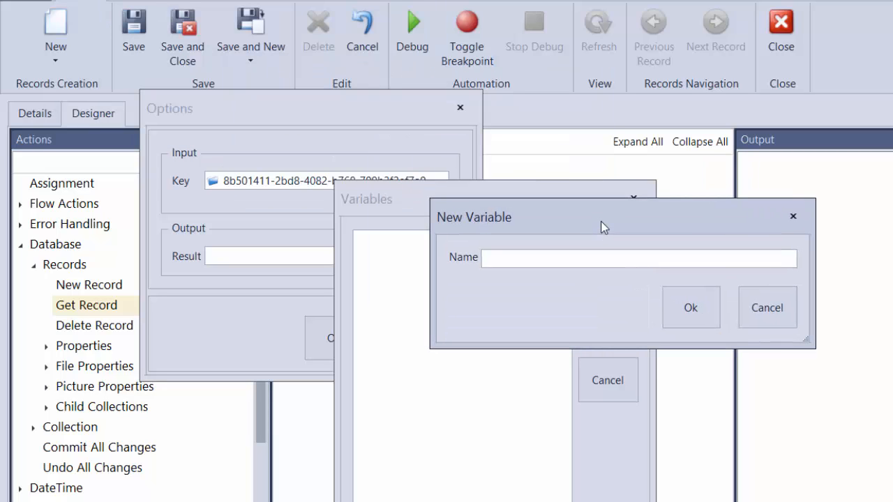
{"action": "type", "text": "ftprecord"}
{"action": "left_click", "coordinate": [701, 307]}
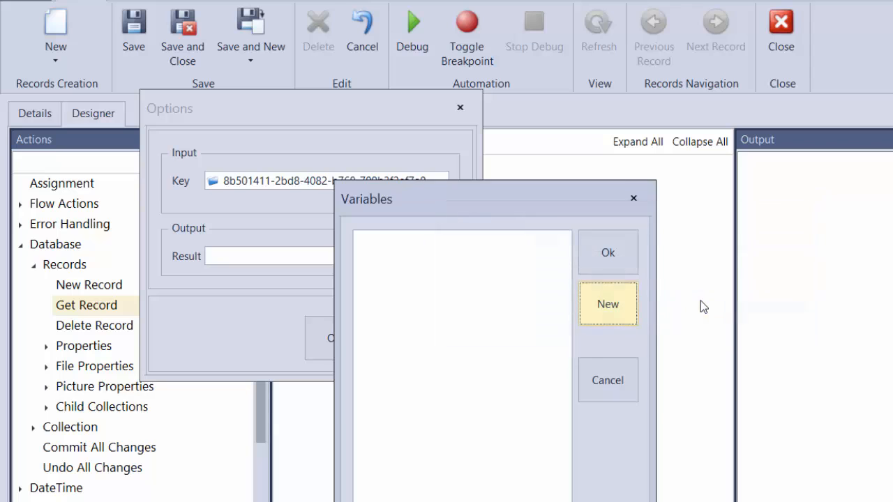
{"action": "double_click", "coordinate": [393, 241]}
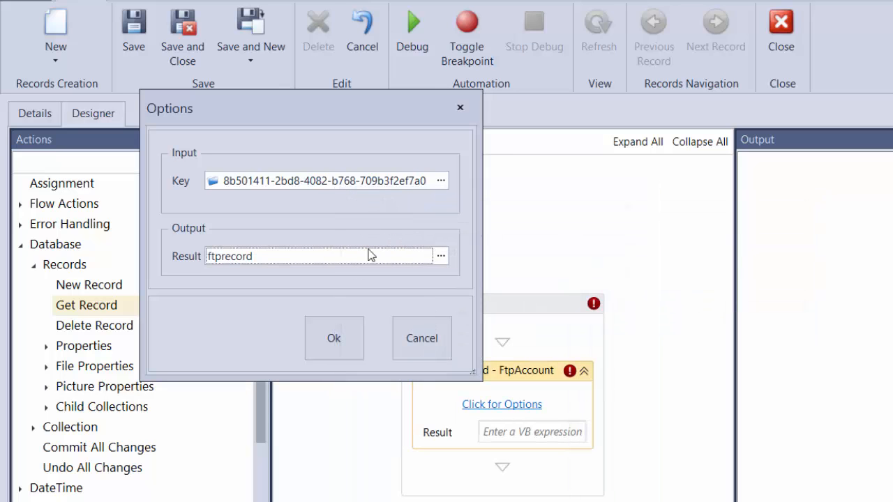
{"action": "left_click", "coordinate": [312, 336]}
Step: Add a Get Property Value action below Get Record for the Host property of the Ftp Accounts object type
{"action": "left_click_drag", "start_coordinate": [266, 344], "coordinate": [263, 382]}
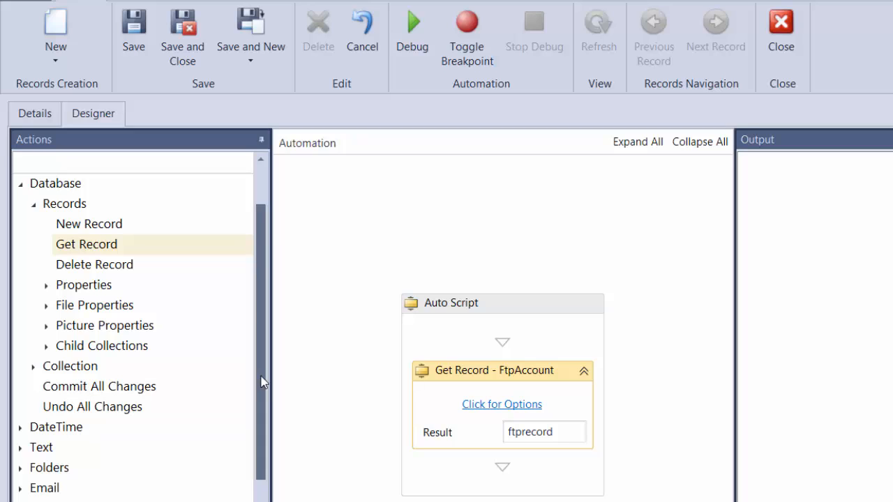
{"action": "left_click", "coordinate": [48, 286]}
{"action": "left_click_drag", "start_coordinate": [97, 327], "coordinate": [473, 469]}
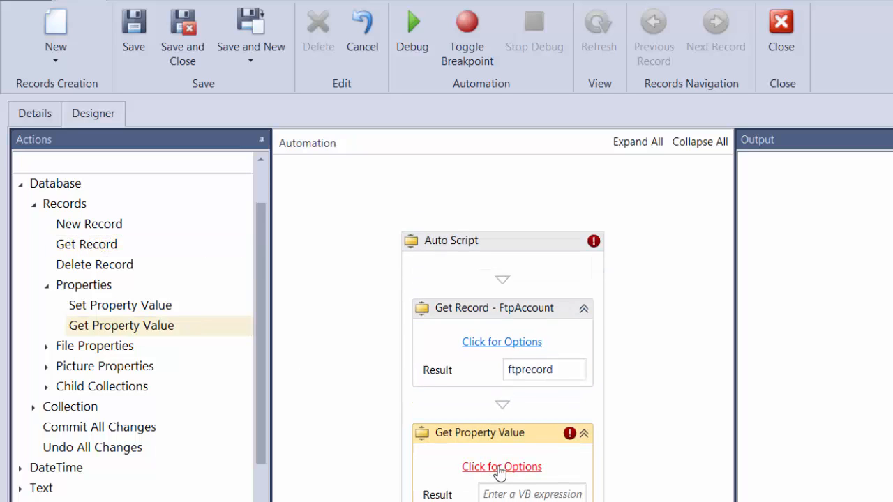
{"action": "left_click", "coordinate": [474, 468]}
{"action": "left_click_drag", "start_coordinate": [261, 53], "coordinate": [534, 226]}
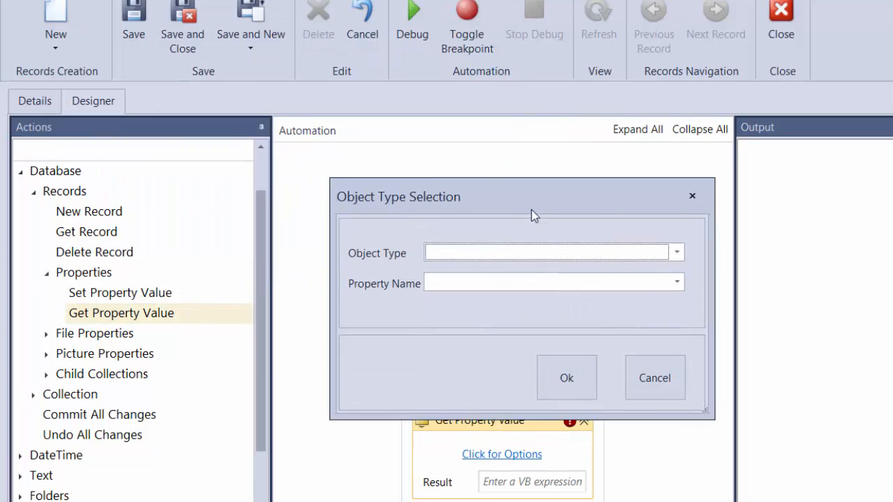
{"action": "left_click", "coordinate": [691, 273]}
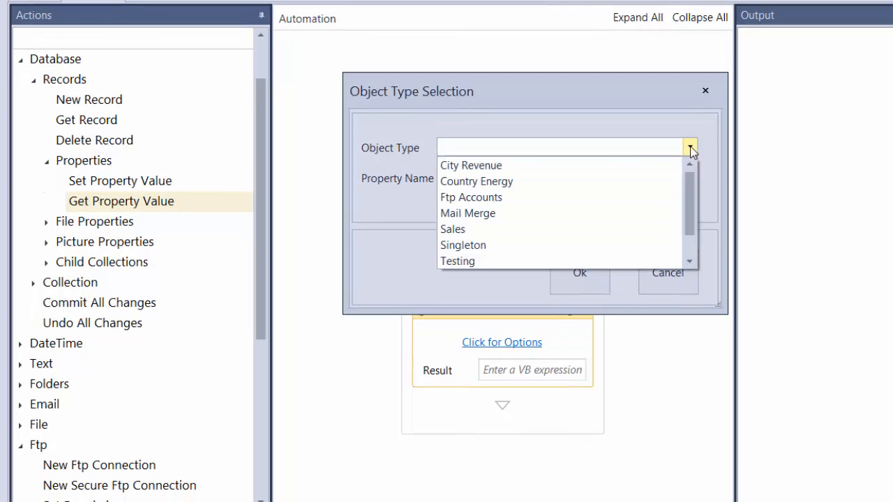
{"action": "left_click", "coordinate": [503, 199]}
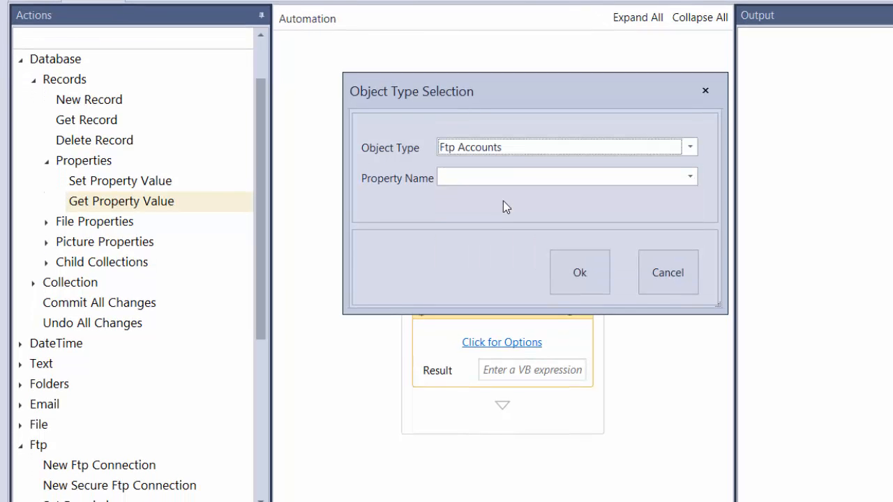
{"action": "left_click", "coordinate": [690, 177]}
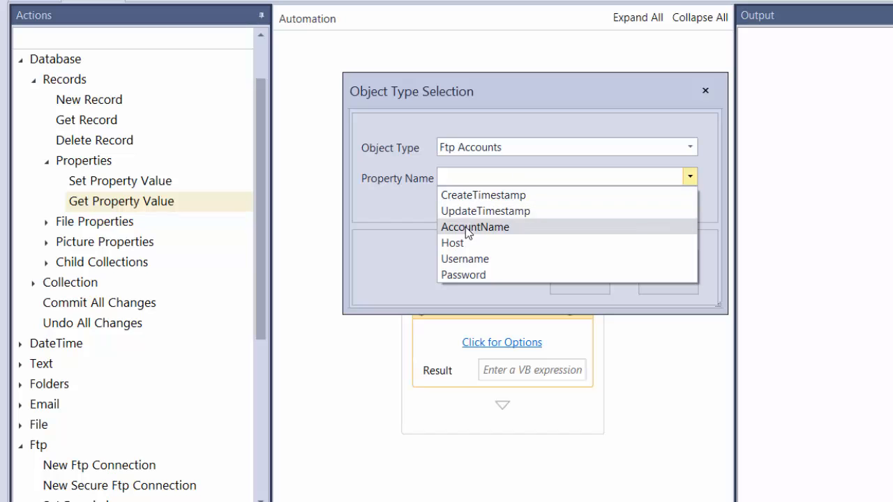
{"action": "left_click", "coordinate": [454, 244]}
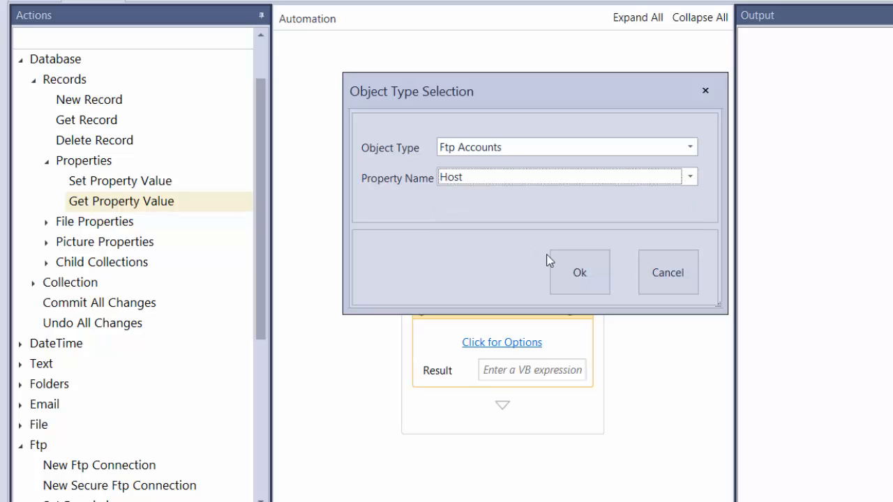
{"action": "left_click", "coordinate": [583, 273]}
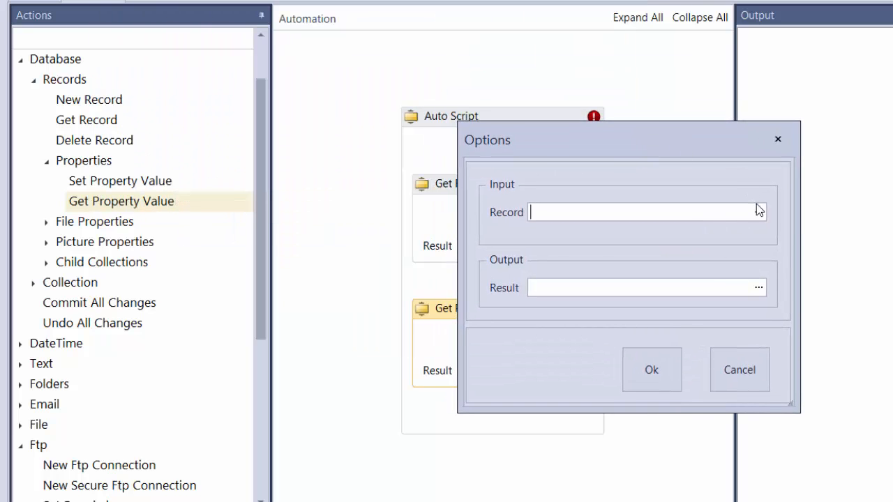
Step: Set the Host action's input record to ftprecord and output its result to a new variable named ftphost
{"action": "left_click", "coordinate": [758, 212]}
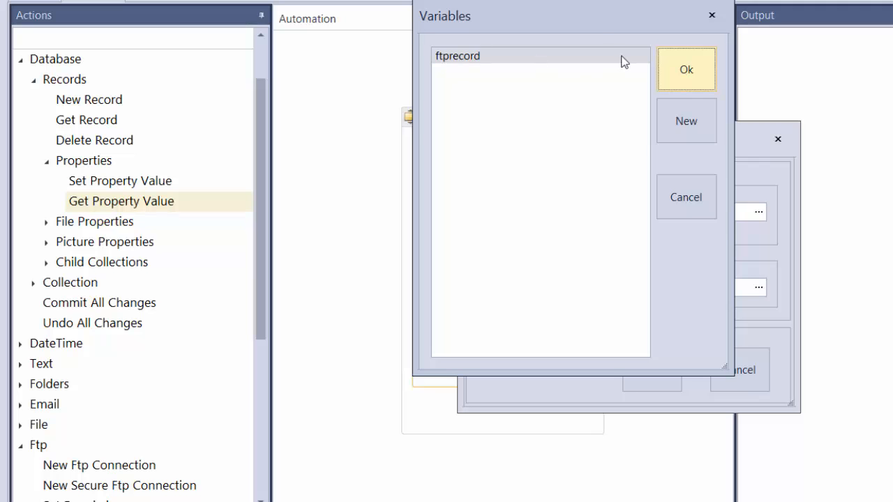
{"action": "left_click", "coordinate": [688, 67]}
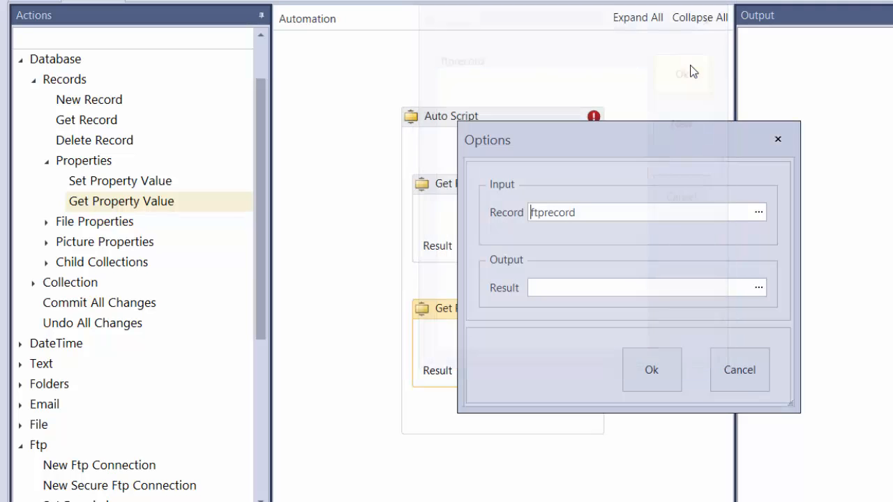
{"action": "left_click", "coordinate": [759, 288]}
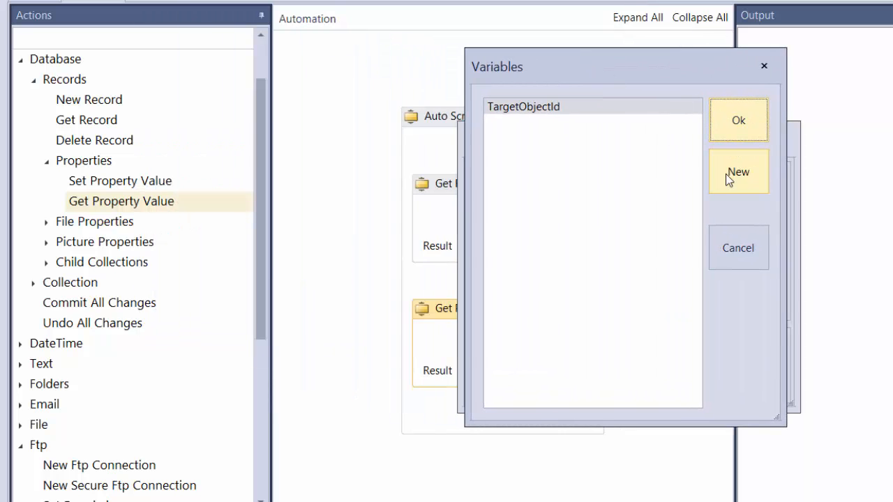
{"action": "left_click", "coordinate": [734, 183]}
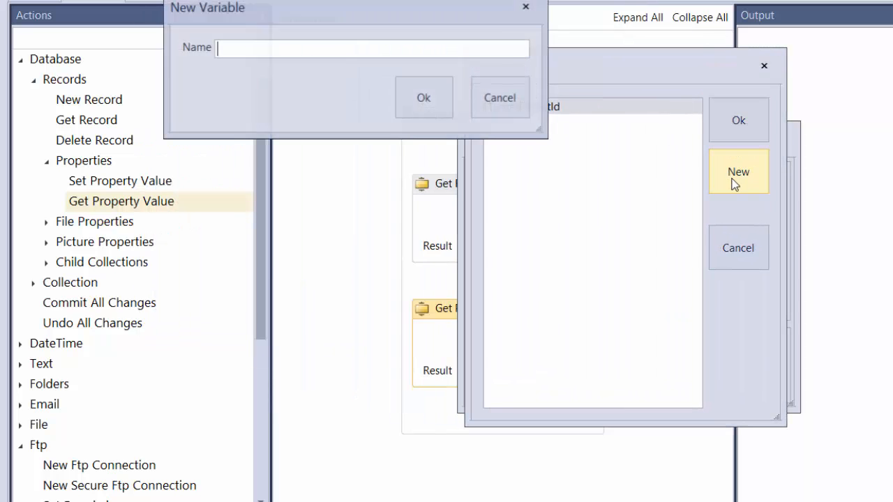
{"action": "type", "text": "ftphost"}
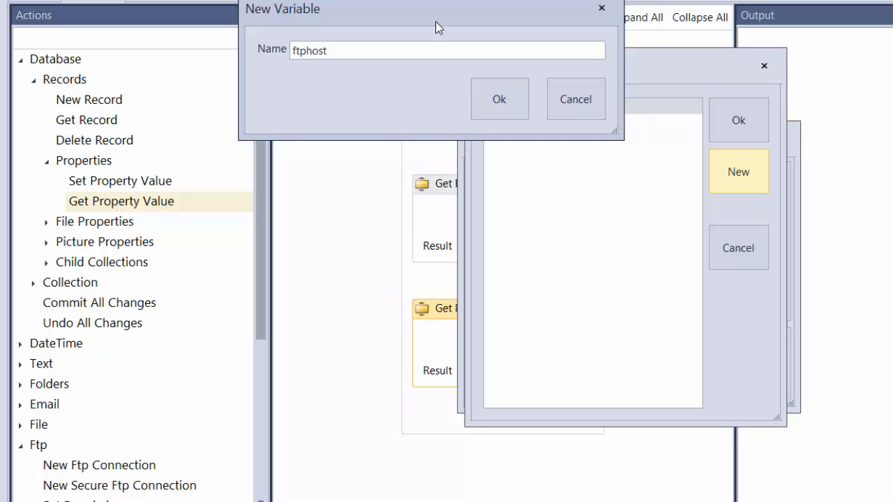
{"action": "left_click", "coordinate": [484, 104]}
{"action": "double_click", "coordinate": [504, 123]}
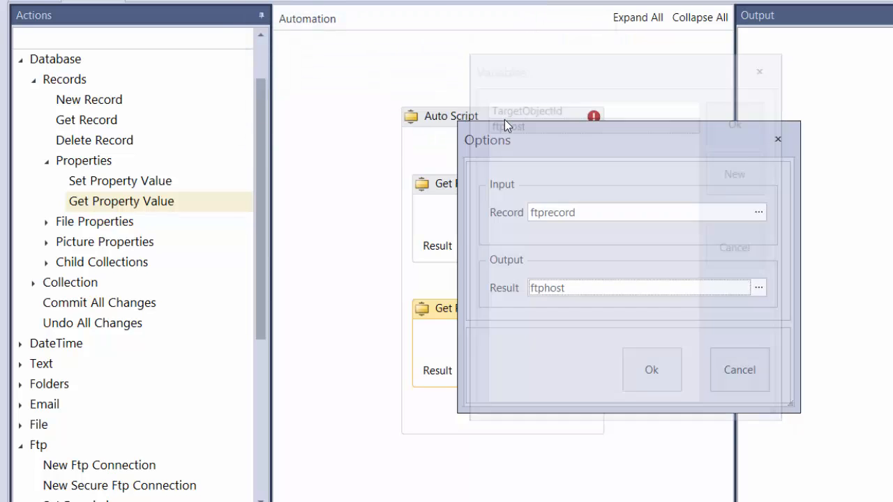
{"action": "left_click", "coordinate": [628, 367]}
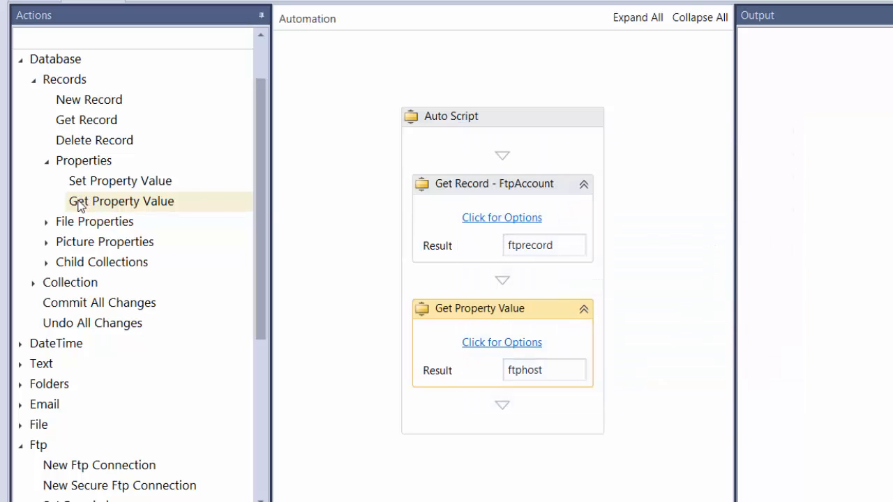
Step: Add a second Get Property Value action below the Host one for the Username property of Ftp Accounts
{"action": "mouse_move", "coordinate": [78, 205]}
{"action": "left_mouse_down"}
{"action": "mouse_move", "coordinate": [447, 355]}
{"action": "mouse_move", "coordinate": [486, 406]}
{"action": "left_mouse_up"}
{"action": "left_click_drag", "start_coordinate": [721, 333], "coordinate": [720, 396]}
{"action": "left_click", "coordinate": [494, 366]}
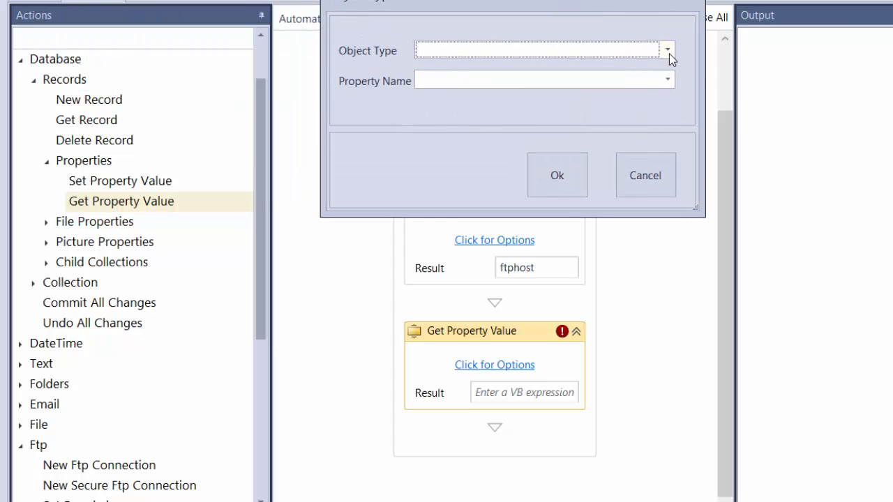
{"action": "left_click", "coordinate": [668, 53]}
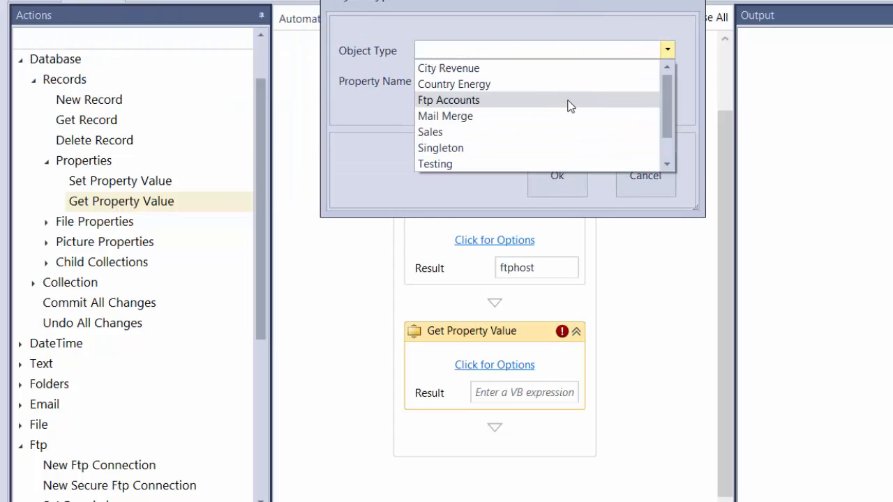
{"action": "left_click", "coordinate": [566, 101]}
{"action": "left_click", "coordinate": [668, 79]}
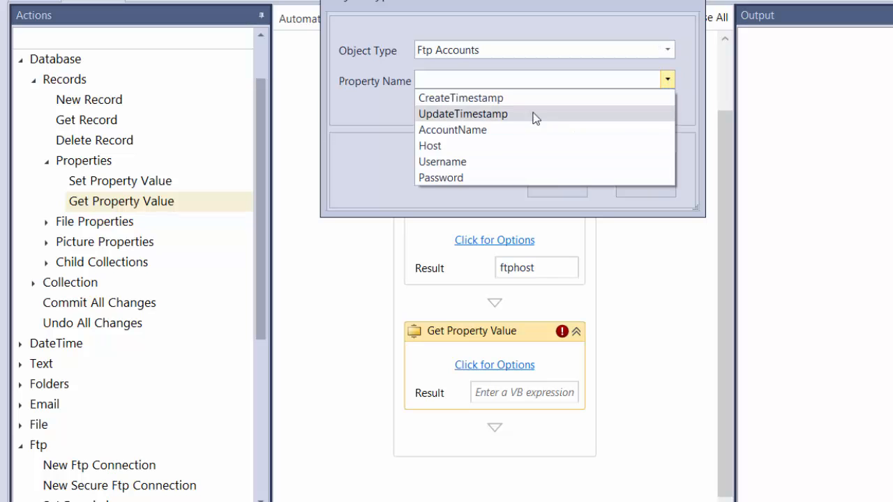
{"action": "left_click", "coordinate": [451, 161]}
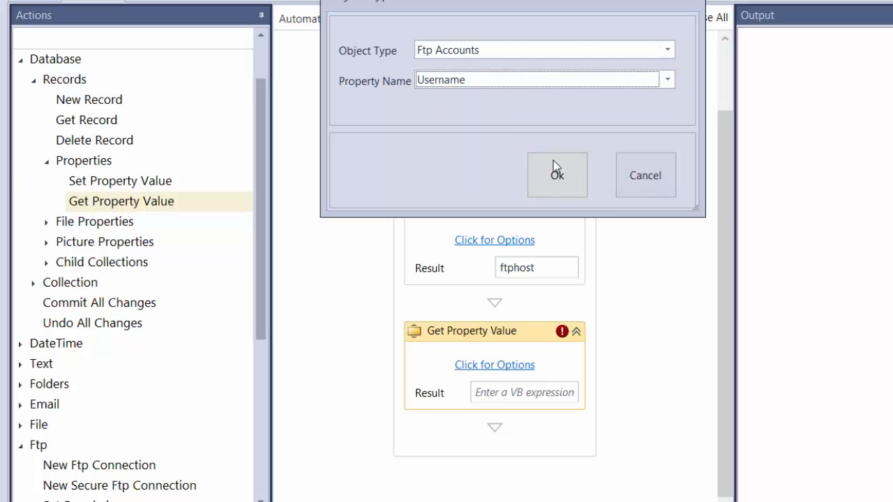
{"action": "left_click", "coordinate": [563, 171]}
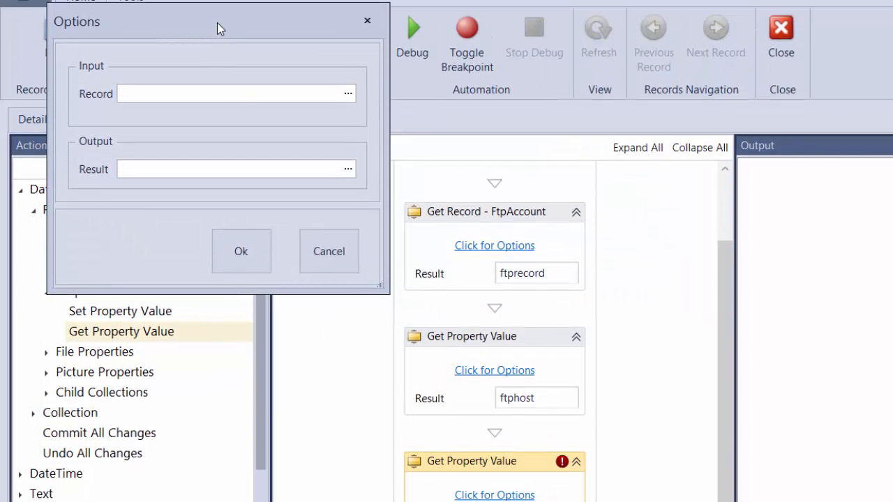
Step: Set the input record of the Username Get Property Value action to the ftprecord variable
{"action": "left_click_drag", "start_coordinate": [217, 22], "coordinate": [573, 198]}
{"action": "left_click", "coordinate": [703, 265]}
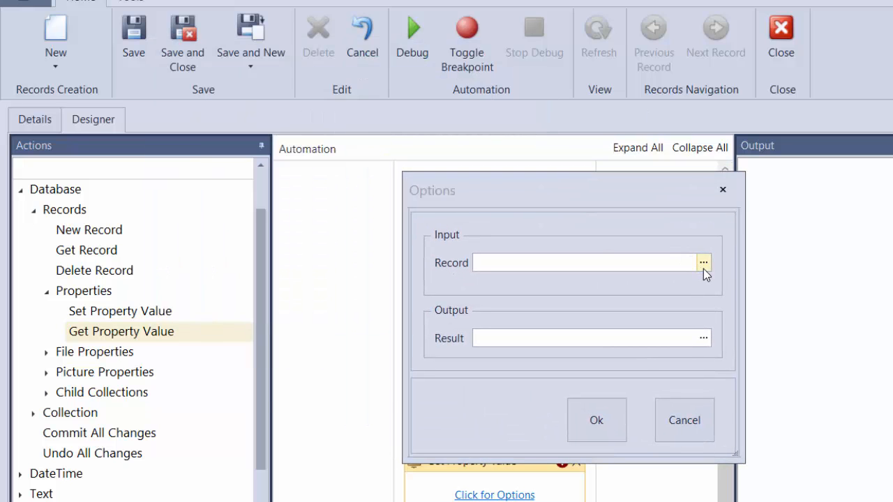
{"action": "left_click_drag", "start_coordinate": [187, 53], "coordinate": [517, 171]}
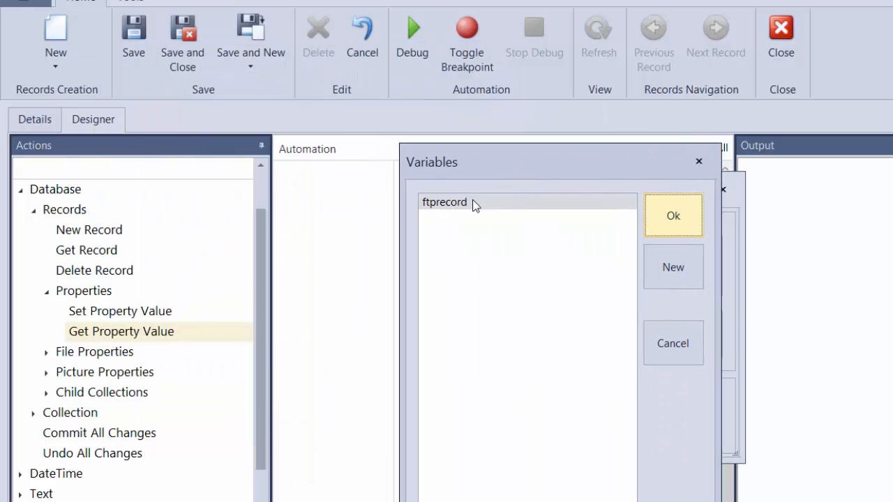
{"action": "double_click", "coordinate": [452, 201]}
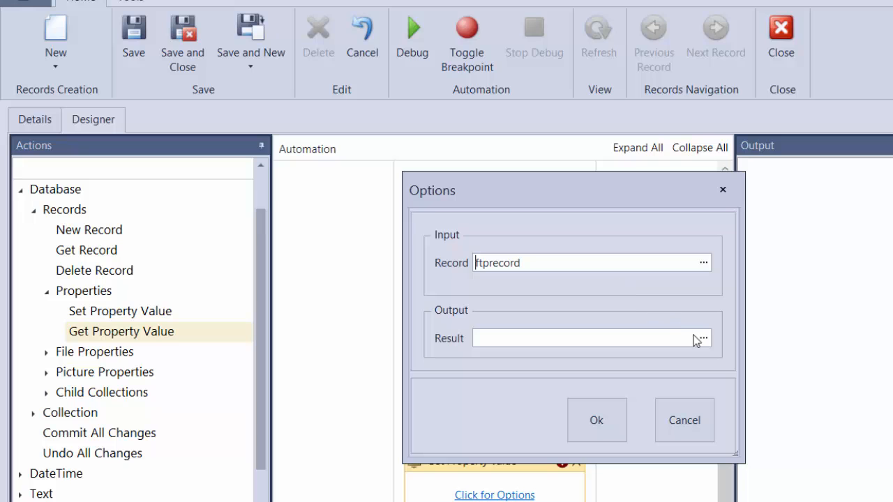
Step: Output the Username action's result to a new variable named ftpusername and accept the action's options
{"action": "left_click", "coordinate": [702, 338]}
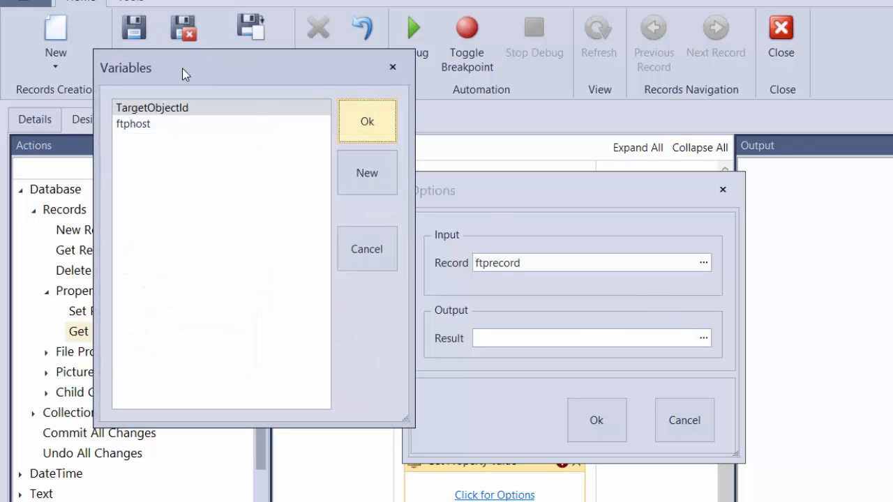
{"action": "left_click_drag", "start_coordinate": [185, 75], "coordinate": [576, 156]}
{"action": "left_click", "coordinate": [749, 251]}
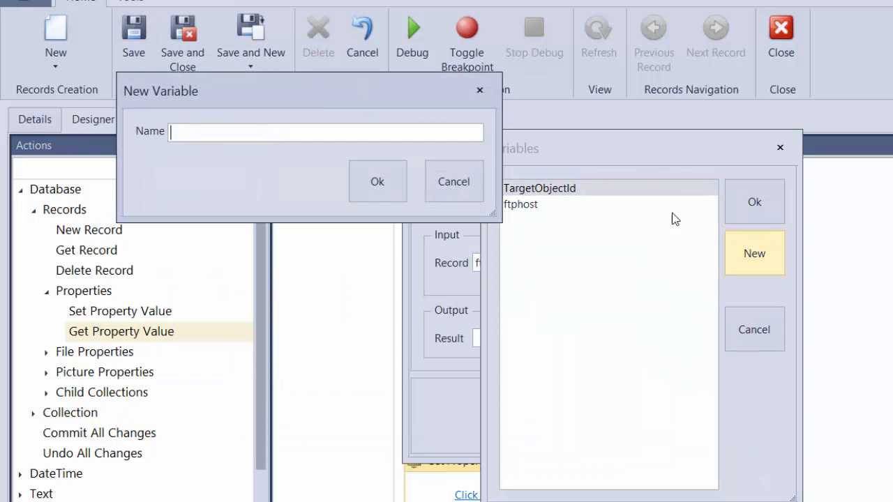
{"action": "left_click_drag", "start_coordinate": [317, 90], "coordinate": [396, 110]}
{"action": "type", "text": "ft"}
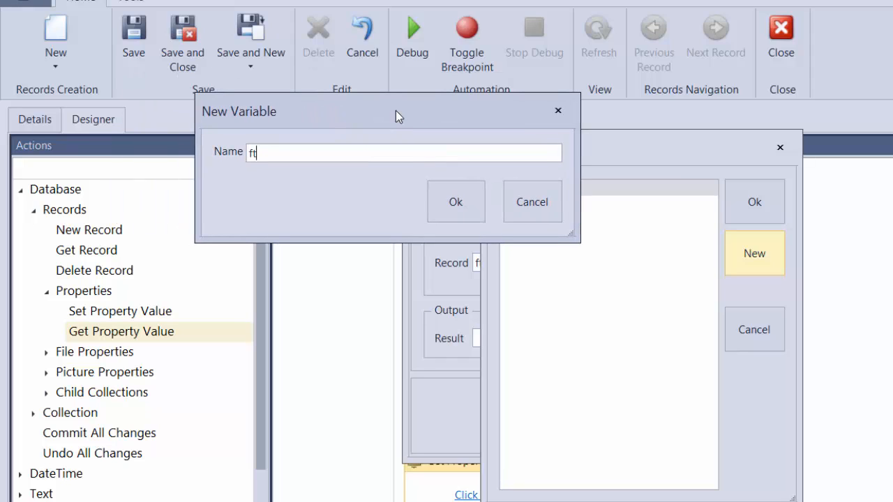
{"action": "type", "text": "pusername"}
{"action": "left_click", "coordinate": [450, 202]}
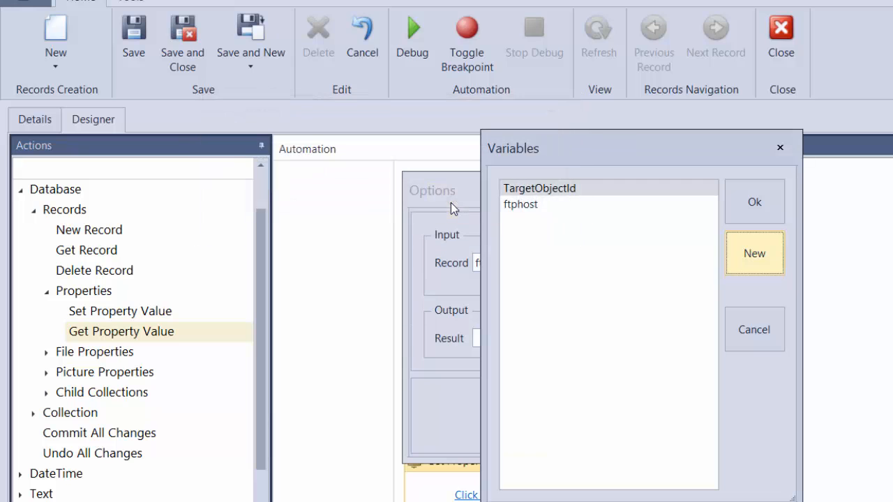
{"action": "double_click", "coordinate": [523, 222]}
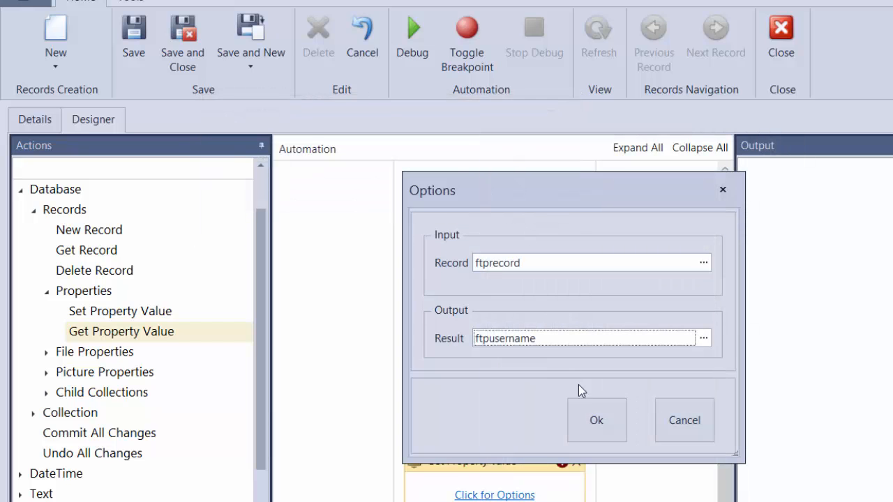
{"action": "left_click", "coordinate": [595, 419]}
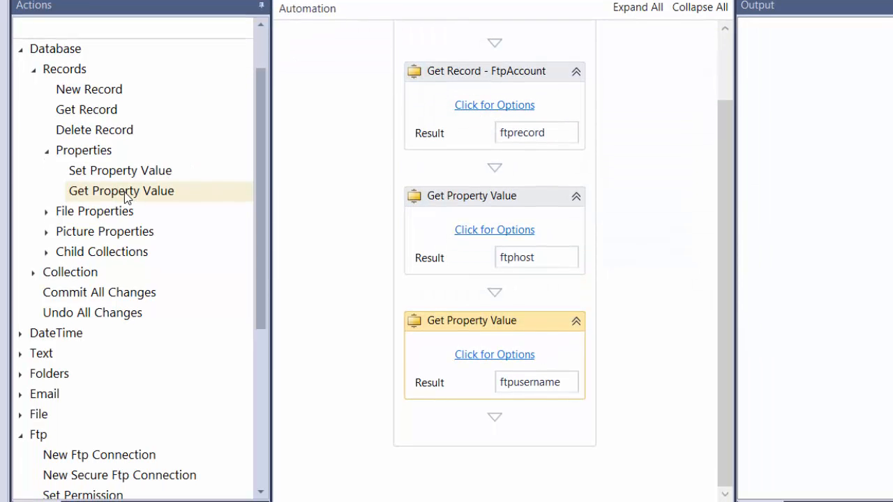
Step: Add a third Get Property Value action below the Username one for the Password property of the Ftp Accounts object type
{"action": "left_click_drag", "start_coordinate": [125, 198], "coordinate": [496, 428]}
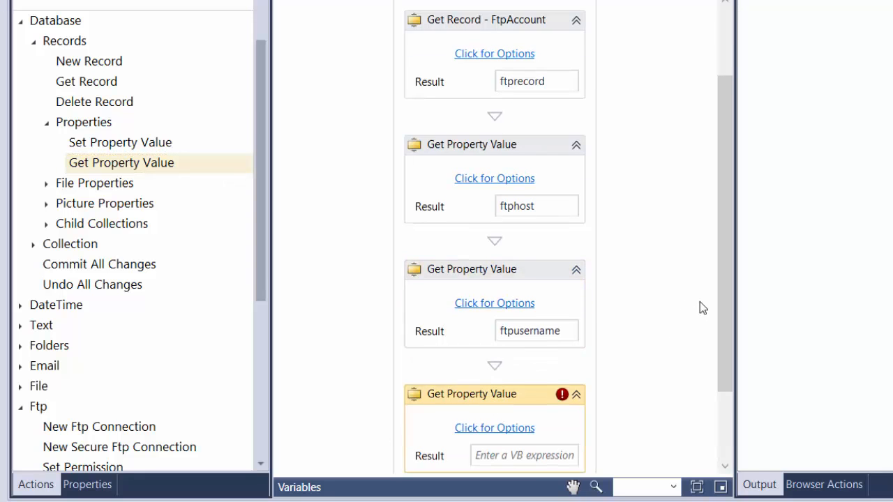
{"action": "left_click_drag", "start_coordinate": [725, 305], "coordinate": [723, 365]}
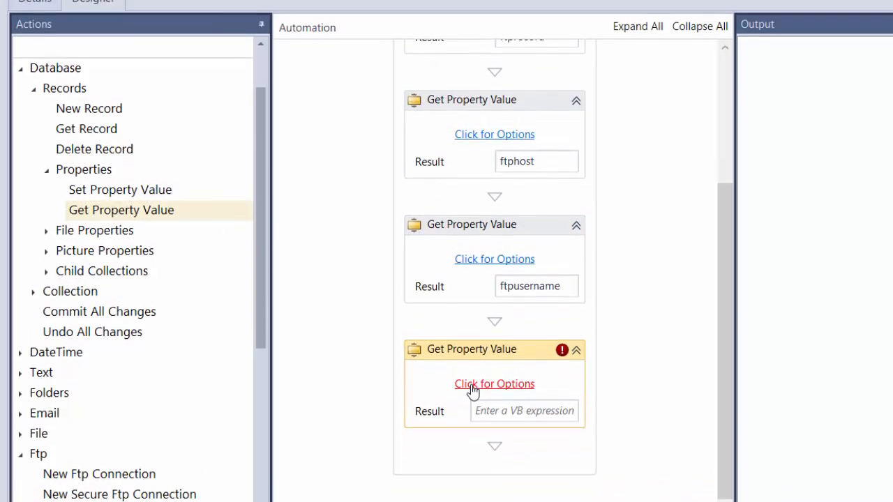
{"action": "left_click", "coordinate": [473, 388]}
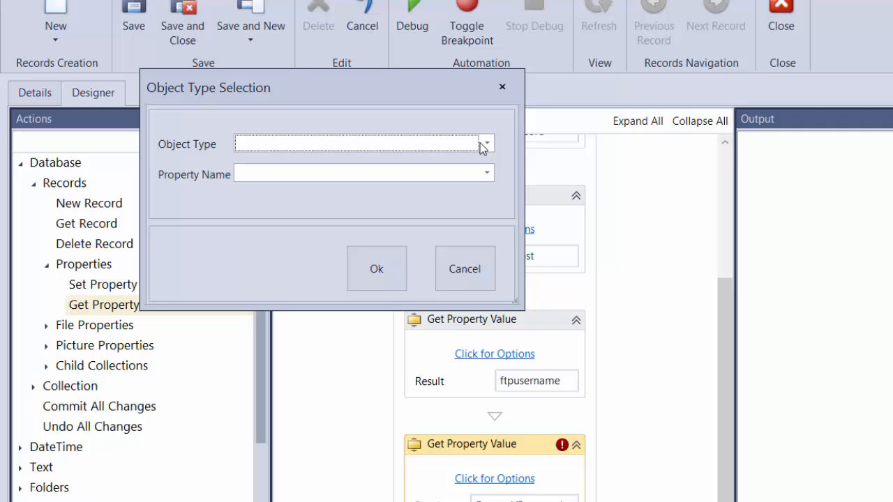
{"action": "left_click", "coordinate": [484, 144]}
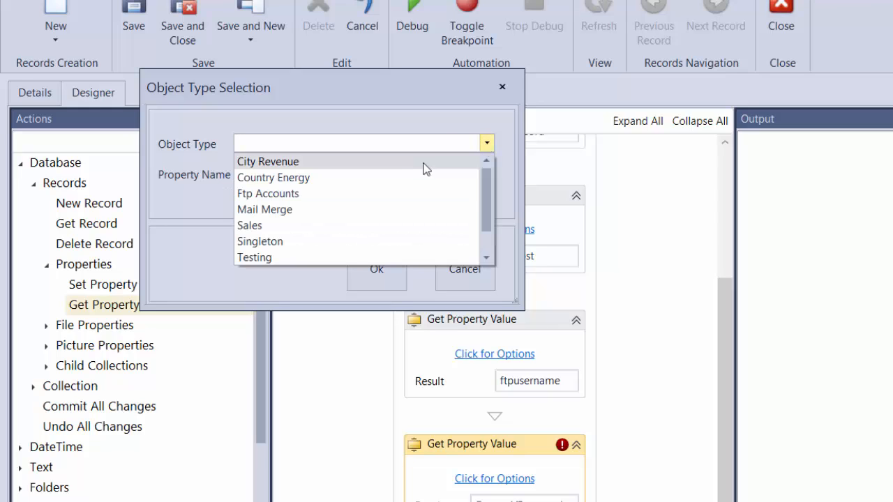
{"action": "left_click", "coordinate": [354, 198]}
{"action": "left_click", "coordinate": [486, 174]}
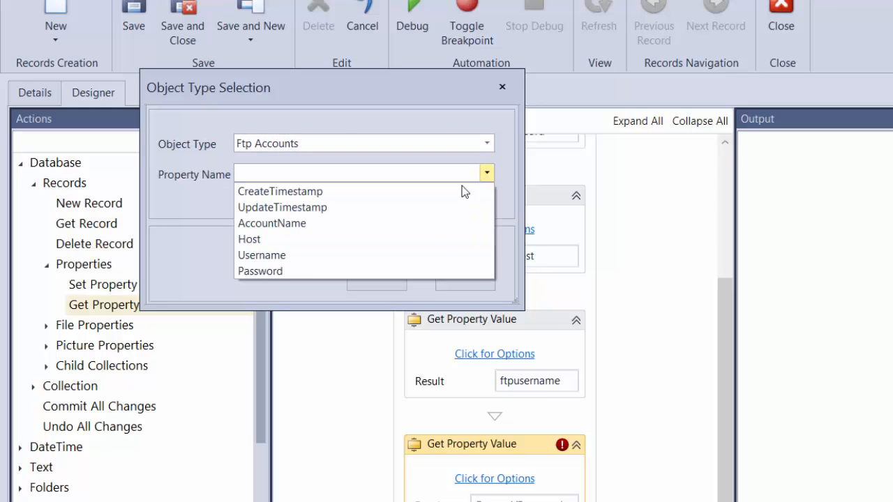
{"action": "left_click", "coordinate": [282, 271]}
{"action": "left_click", "coordinate": [364, 267]}
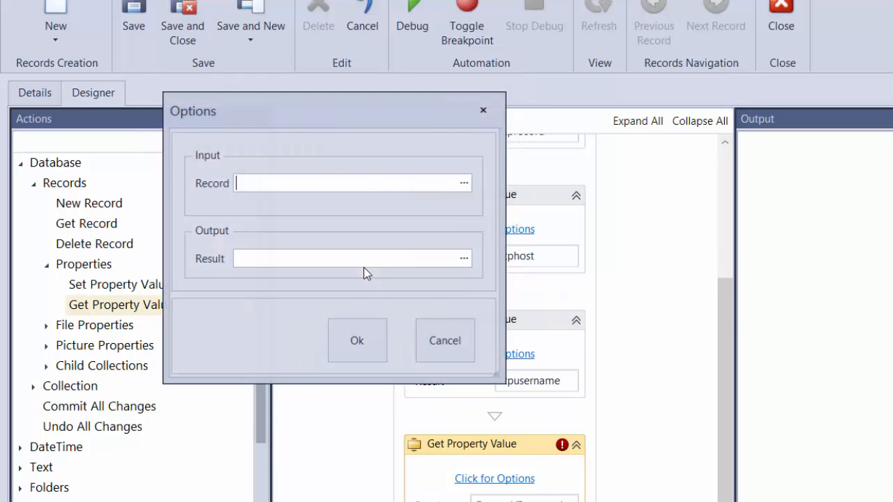
Step: Set the input record of the Password Get Property Value action to the ftprecord variable
{"action": "left_click", "coordinate": [464, 183]}
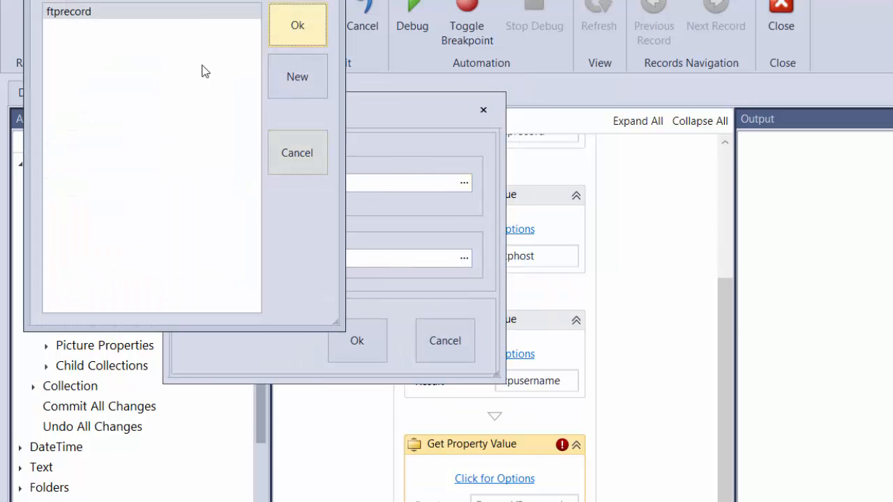
{"action": "left_click_drag", "start_coordinate": [198, 0], "coordinate": [557, 150]}
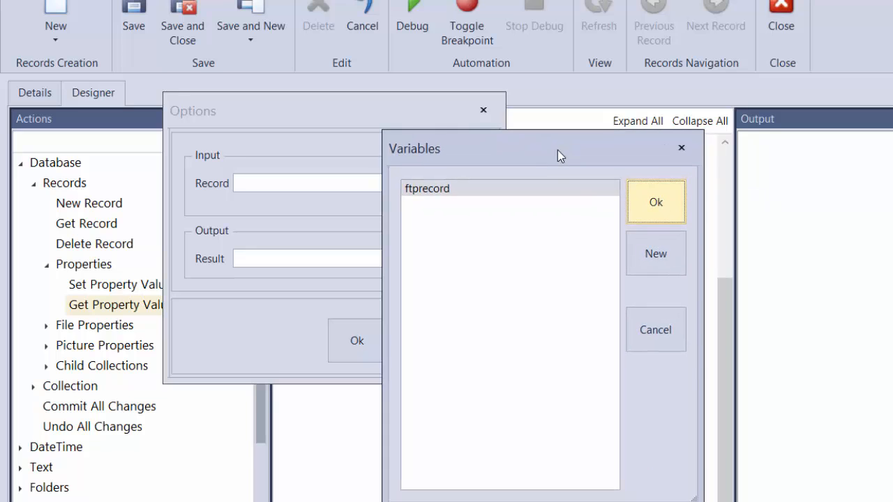
{"action": "left_click", "coordinate": [656, 199]}
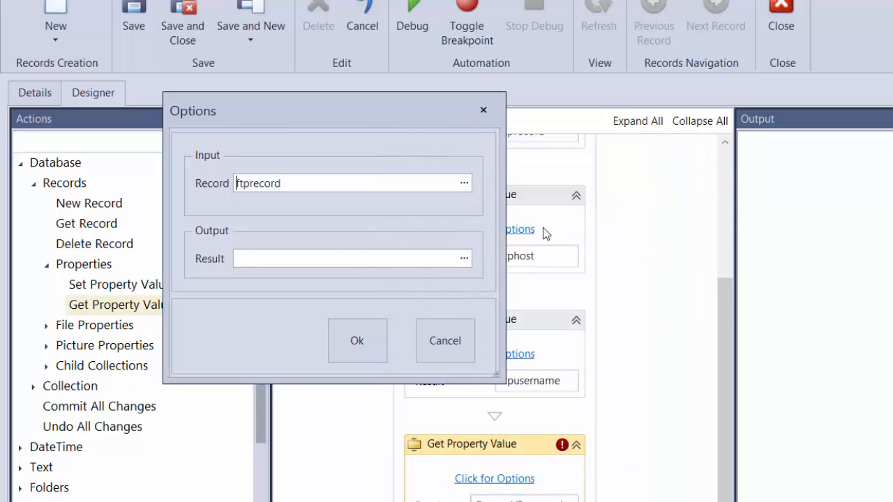
Step: Output the Password action's result to a new variable named ftppassword and accept the action's options
{"action": "left_click", "coordinate": [465, 259]}
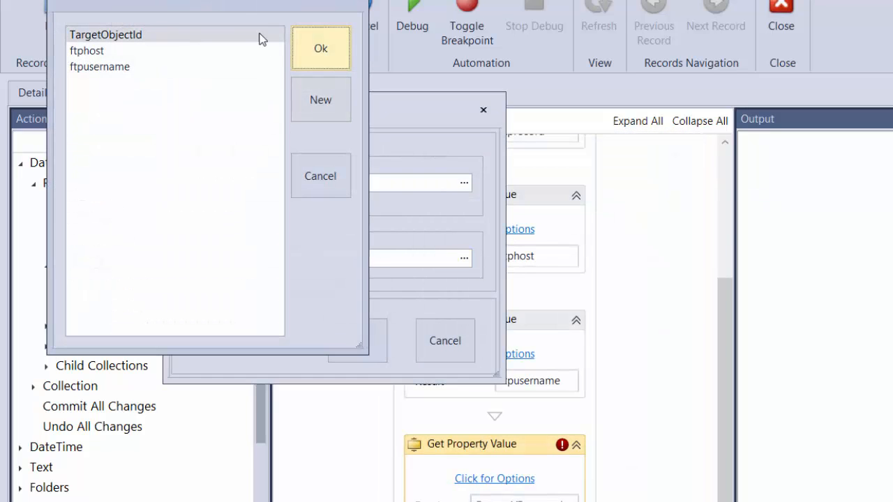
{"action": "left_click_drag", "start_coordinate": [228, 2], "coordinate": [683, 148]}
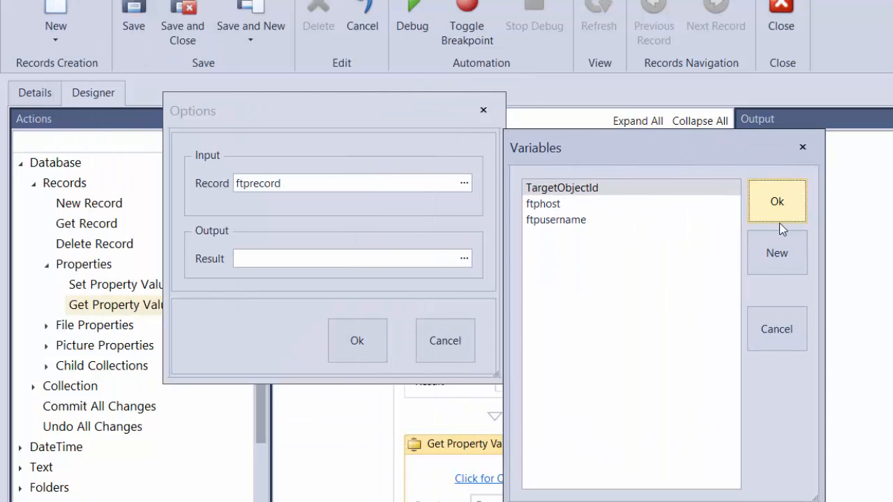
{"action": "left_click", "coordinate": [779, 253]}
{"action": "left_click_drag", "start_coordinate": [239, 18], "coordinate": [599, 214]}
{"action": "type", "text": "ft"}
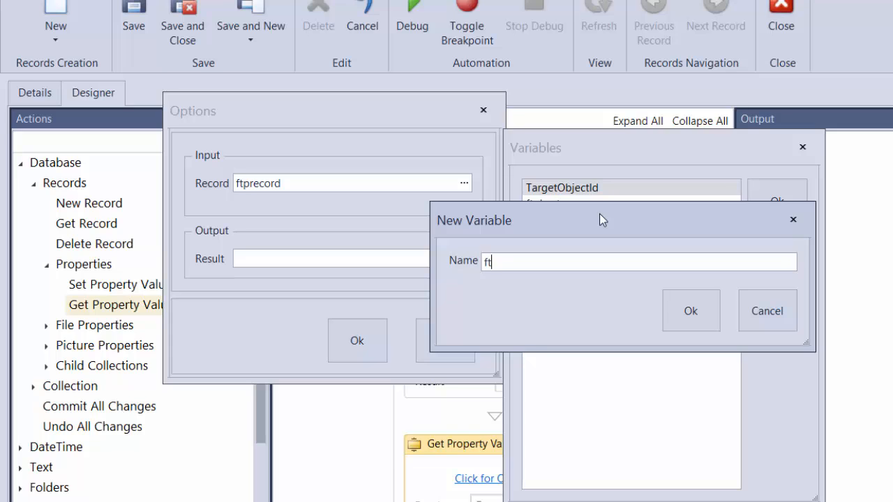
{"action": "type", "text": "ppassword"}
{"action": "left_click", "coordinate": [698, 316]}
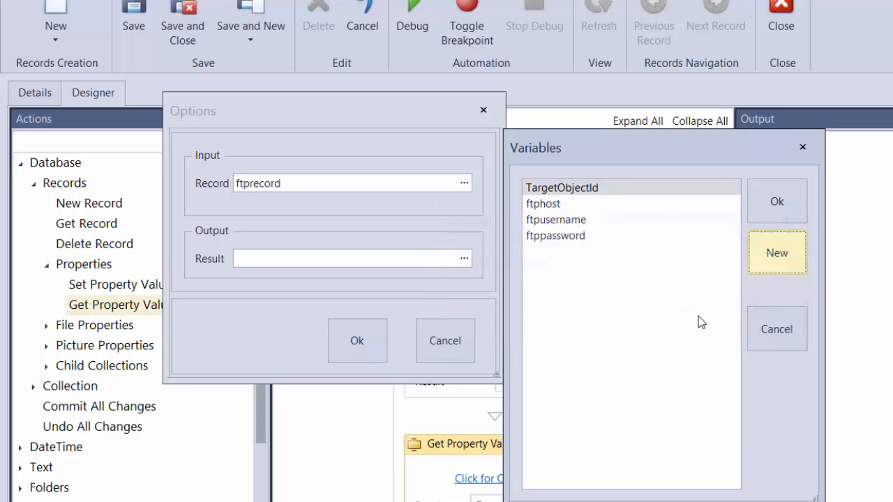
{"action": "double_click", "coordinate": [571, 237]}
{"action": "left_click", "coordinate": [374, 340]}
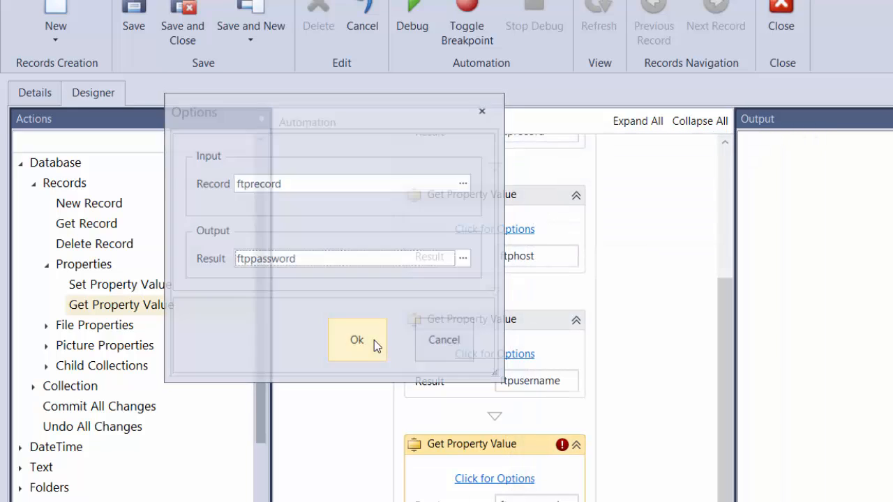
Step: Add a New Ftp Connection action below the last Get Property Value action in the automation
{"action": "left_click_drag", "start_coordinate": [725, 409], "coordinate": [727, 356]}
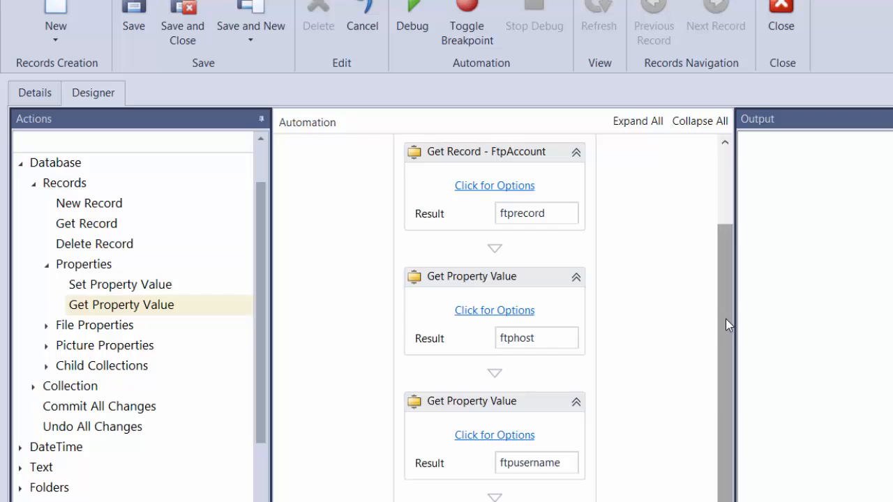
{"action": "left_click_drag", "start_coordinate": [725, 319], "coordinate": [720, 410]}
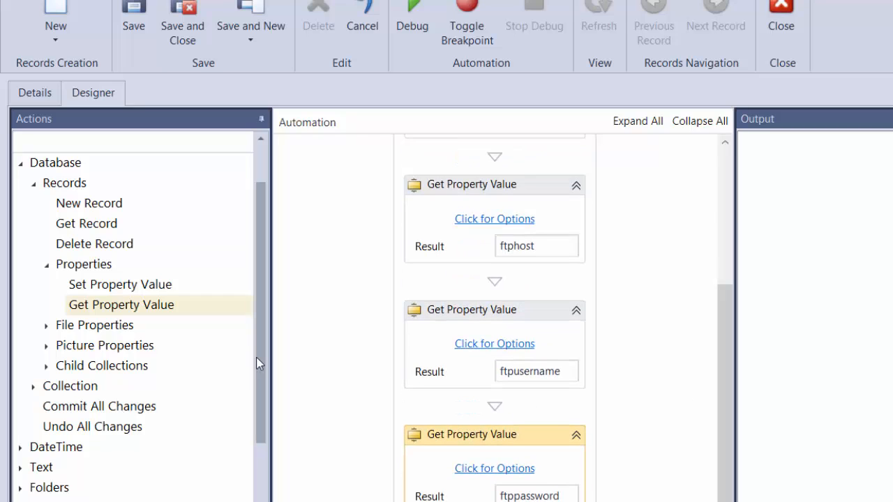
{"action": "left_click_drag", "start_coordinate": [256, 357], "coordinate": [253, 496]}
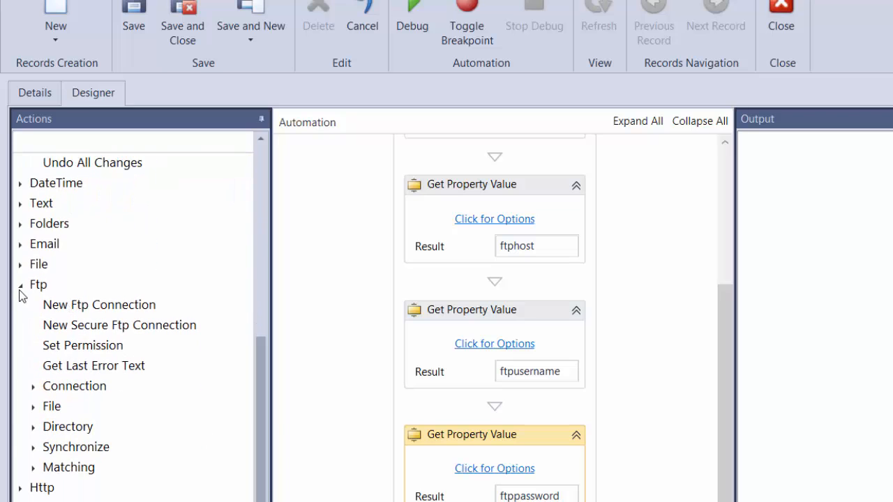
{"action": "left_click_drag", "start_coordinate": [62, 268], "coordinate": [447, 354]}
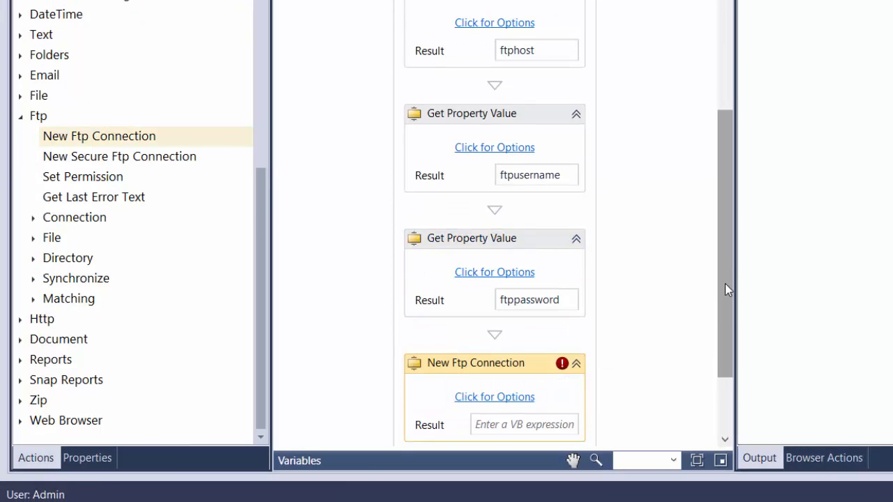
Step: Set the Host input of the New Ftp Connection action to the ftphost variable
{"action": "left_click_drag", "start_coordinate": [725, 283], "coordinate": [721, 374]}
{"action": "left_click", "coordinate": [507, 301]}
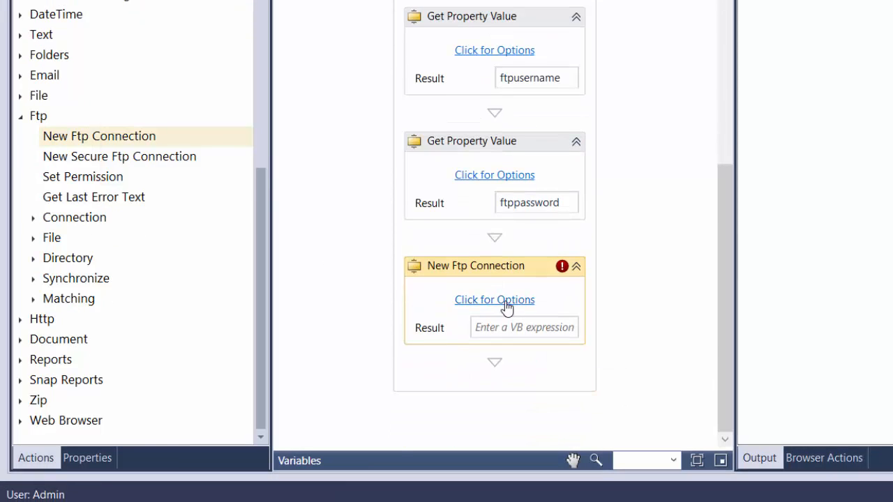
{"action": "left_click_drag", "start_coordinate": [306, 45], "coordinate": [631, 191]}
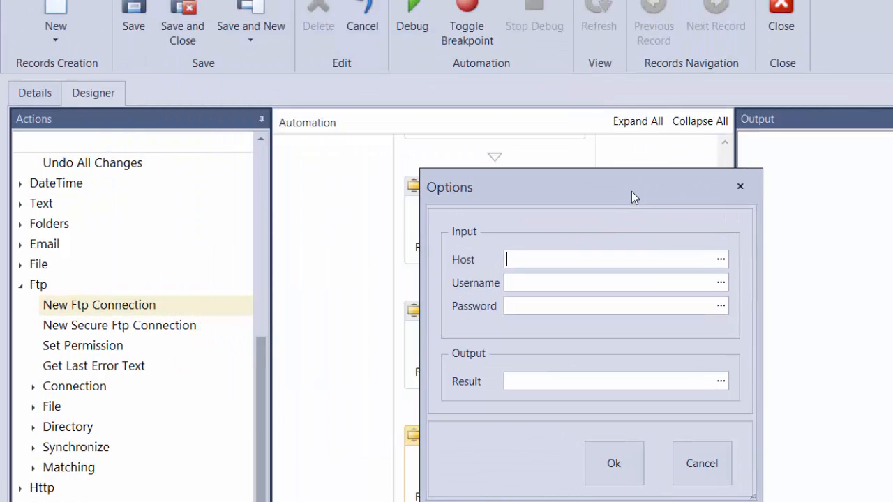
{"action": "left_click", "coordinate": [722, 259]}
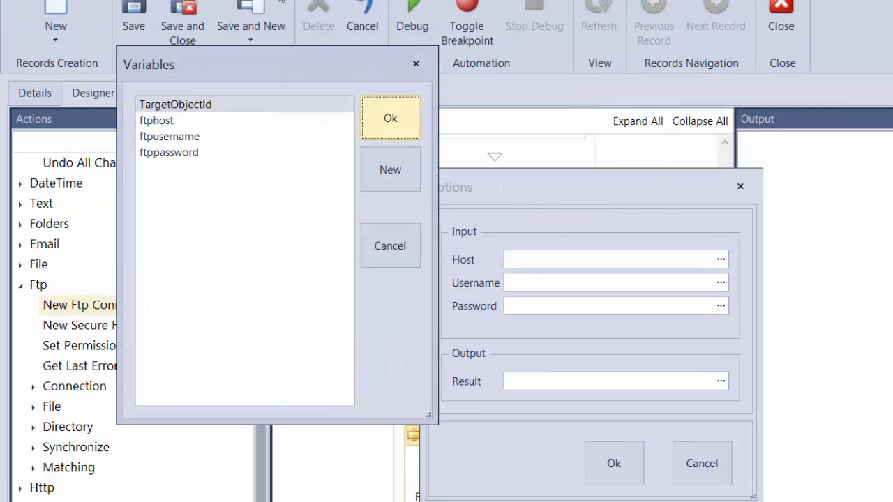
{"action": "left_click_drag", "start_coordinate": [273, 65], "coordinate": [496, 89]}
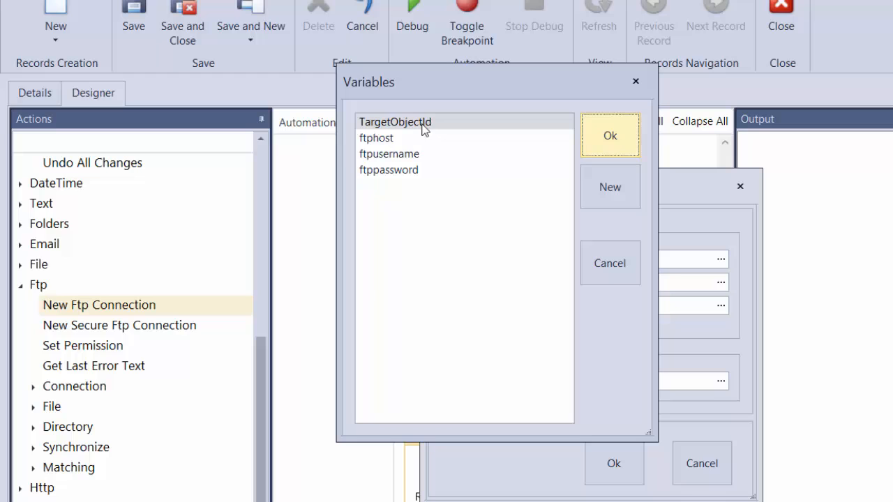
{"action": "left_click", "coordinate": [377, 141]}
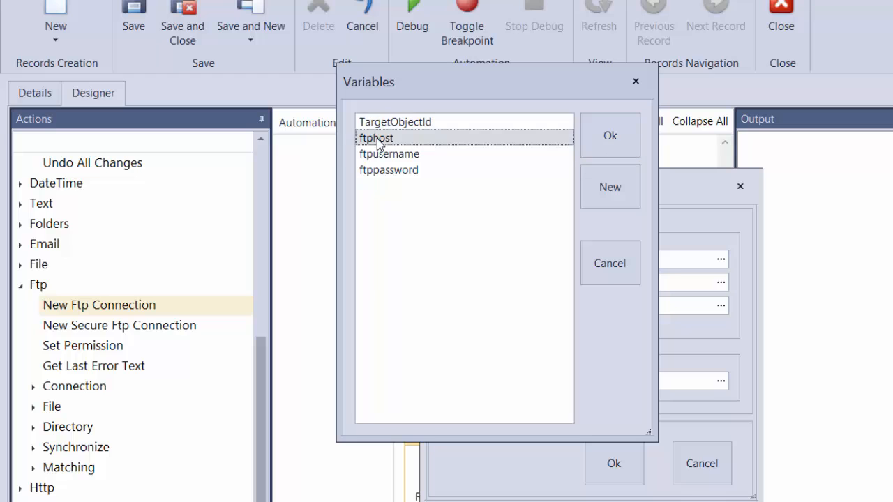
{"action": "left_click", "coordinate": [611, 137]}
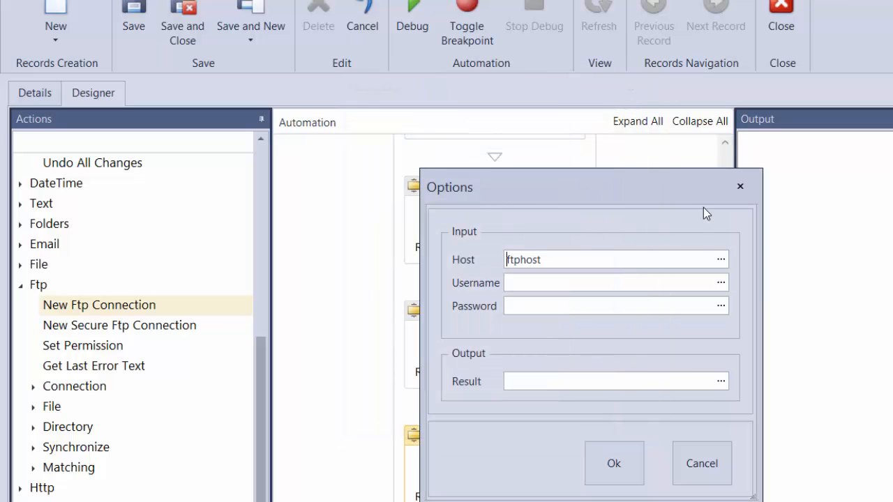
Step: Set the Username input of the New Ftp Connection action to the ftpusername variable
{"action": "left_click", "coordinate": [722, 283]}
{"action": "left_click_drag", "start_coordinate": [380, 104], "coordinate": [649, 151]}
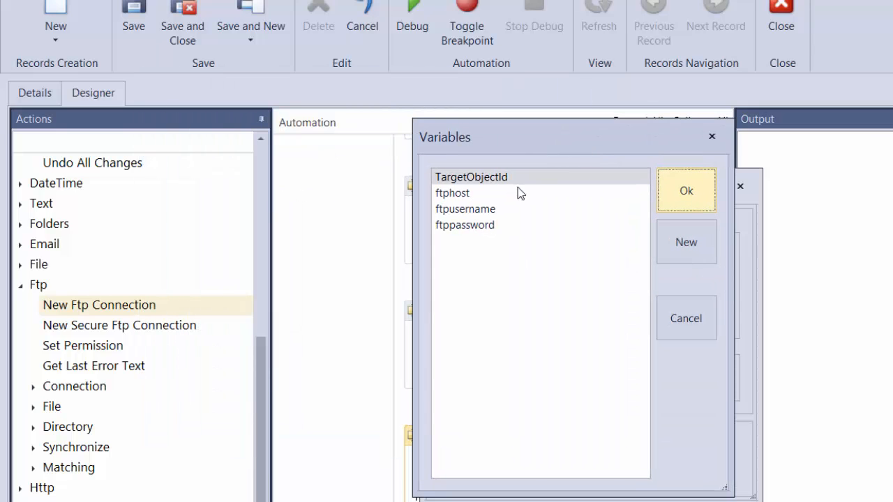
{"action": "left_click", "coordinate": [481, 209]}
{"action": "left_click", "coordinate": [700, 204]}
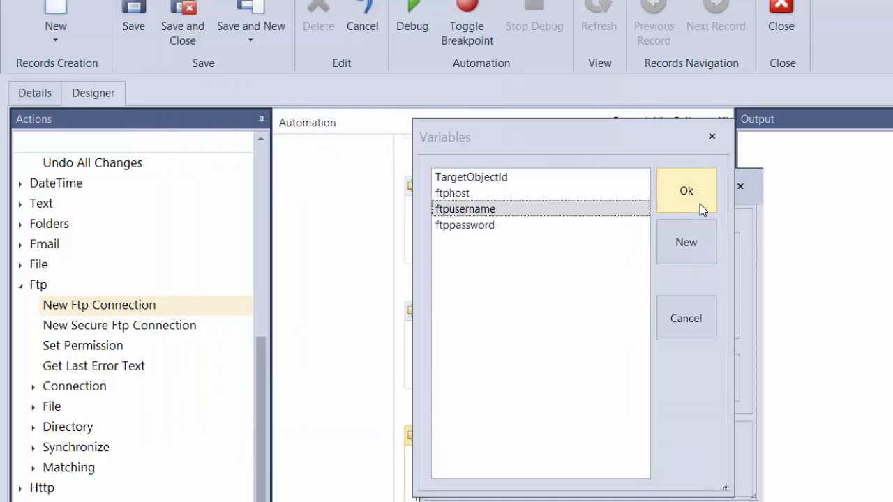
Step: Set the New Ftp Connection action's Password input to the ftppassword variable and output its result to a new variable named ftpconnection
{"action": "left_click", "coordinate": [722, 307]}
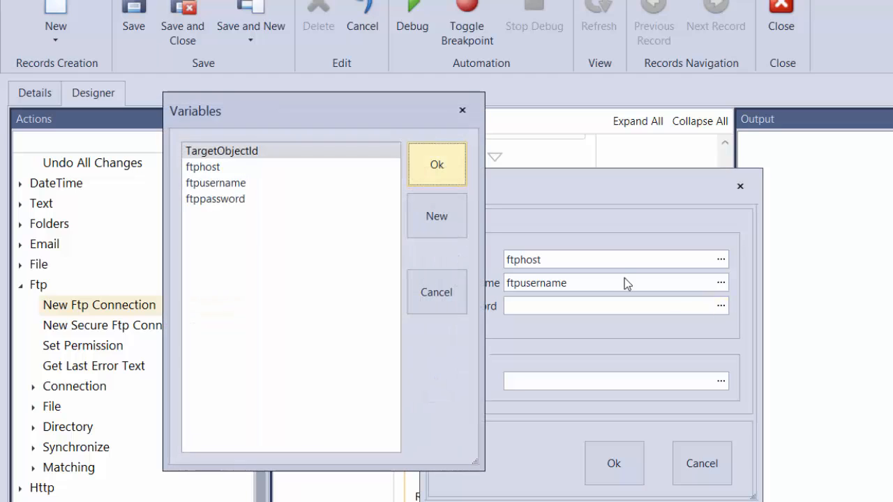
{"action": "double_click", "coordinate": [214, 200]}
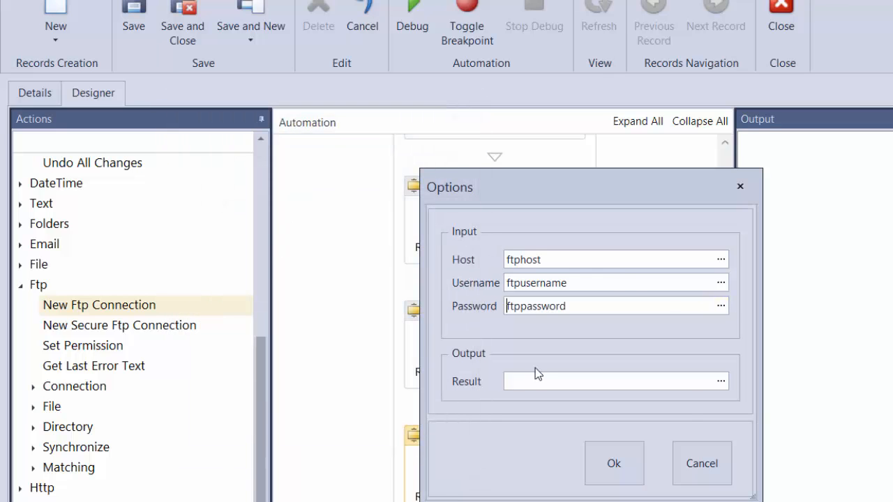
{"action": "left_click", "coordinate": [721, 382]}
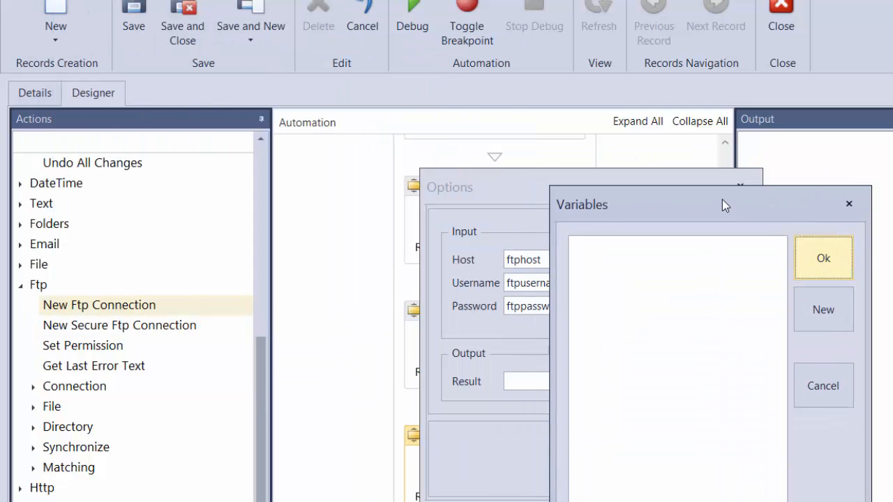
{"action": "left_click", "coordinate": [825, 302]}
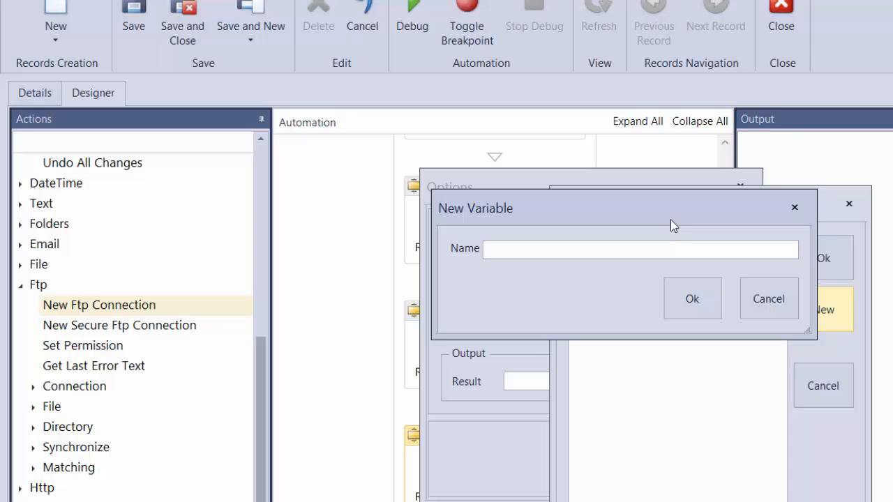
{"action": "type", "text": "ftpconnection"}
{"action": "left_click", "coordinate": [693, 302]}
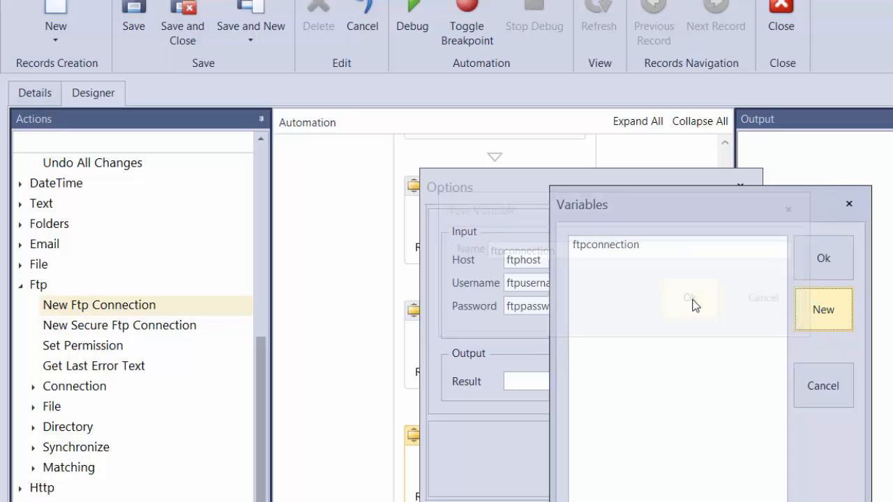
{"action": "left_click", "coordinate": [611, 251]}
{"action": "double_click", "coordinate": [611, 251]}
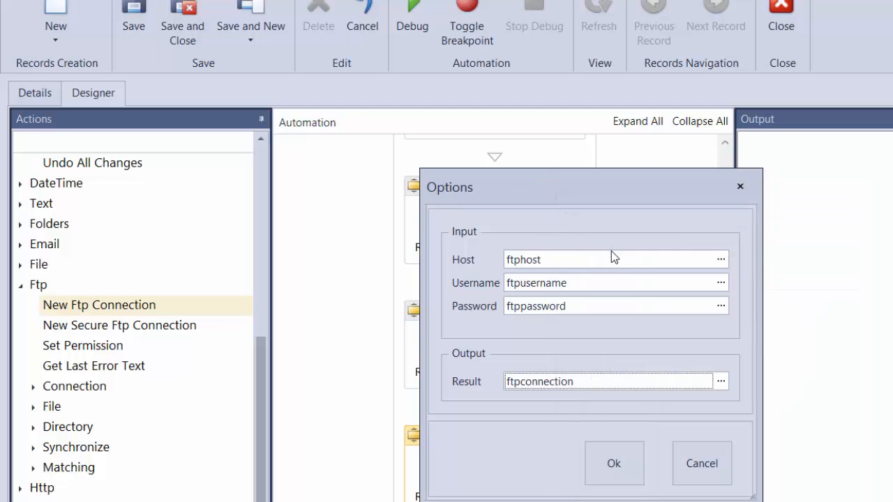
{"action": "left_click", "coordinate": [611, 453]}
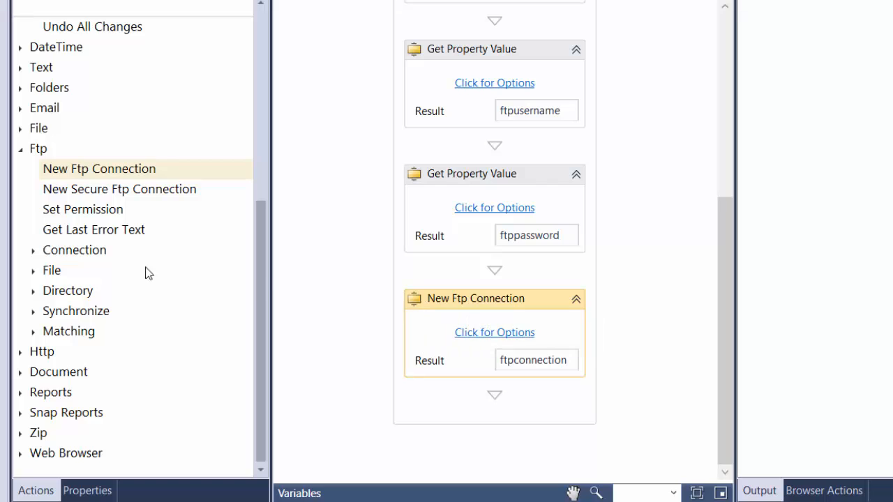
Step: Add an Open Connection action from the Ftp Connection group below the New Ftp Connection action
{"action": "left_click", "coordinate": [32, 250]}
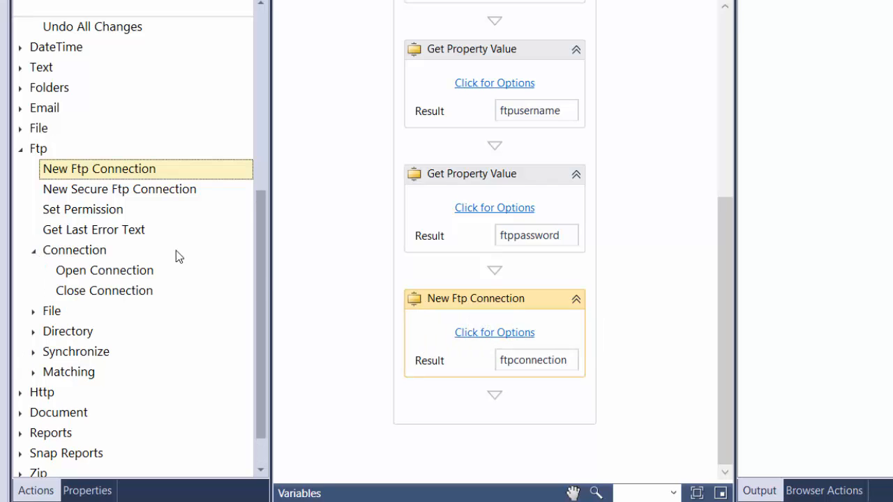
{"action": "left_click_drag", "start_coordinate": [110, 276], "coordinate": [500, 414]}
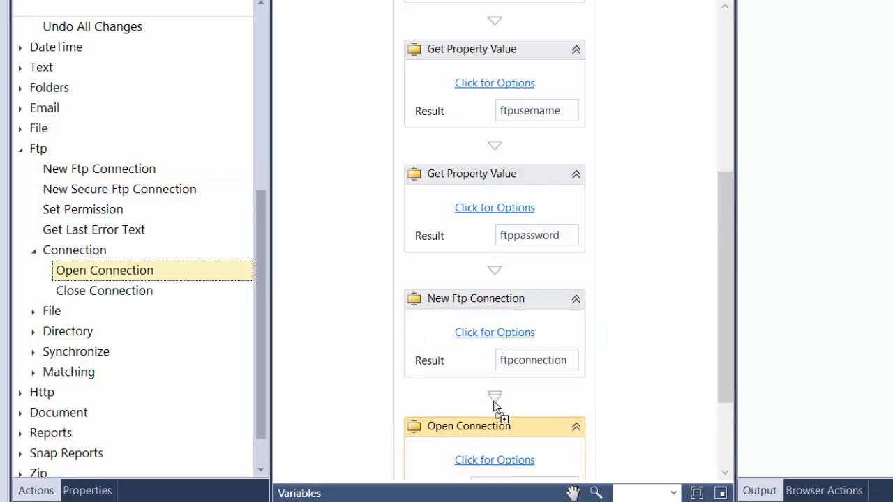
{"action": "left_click_drag", "start_coordinate": [719, 325], "coordinate": [723, 379]}
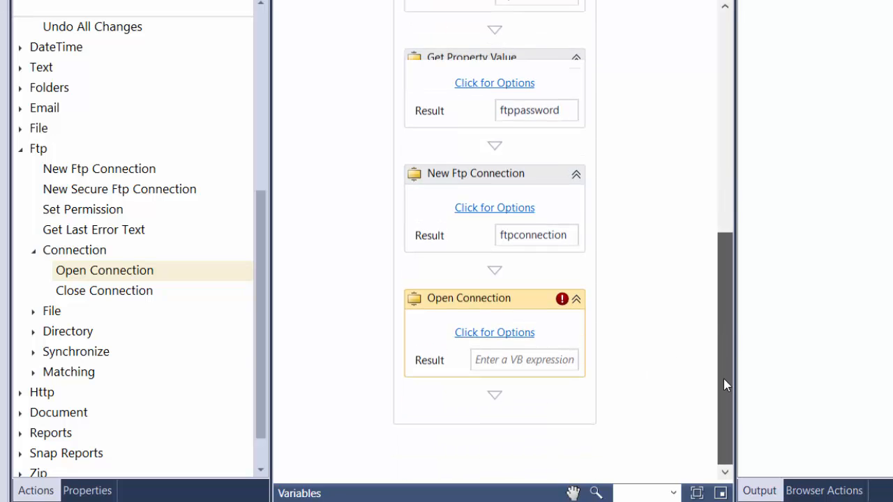
Step: Set the Connection input of the Open Connection action to the ftpconnection variable
{"action": "left_click", "coordinate": [494, 333]}
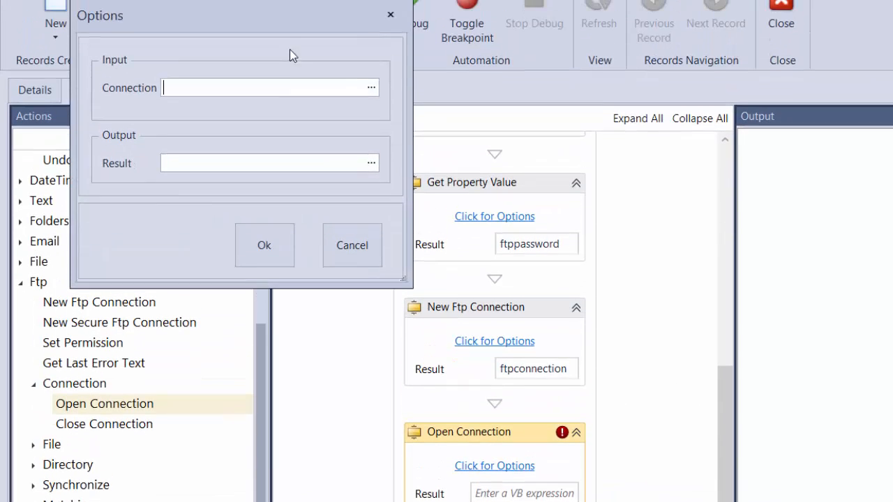
{"action": "left_click_drag", "start_coordinate": [285, 36], "coordinate": [594, 181]}
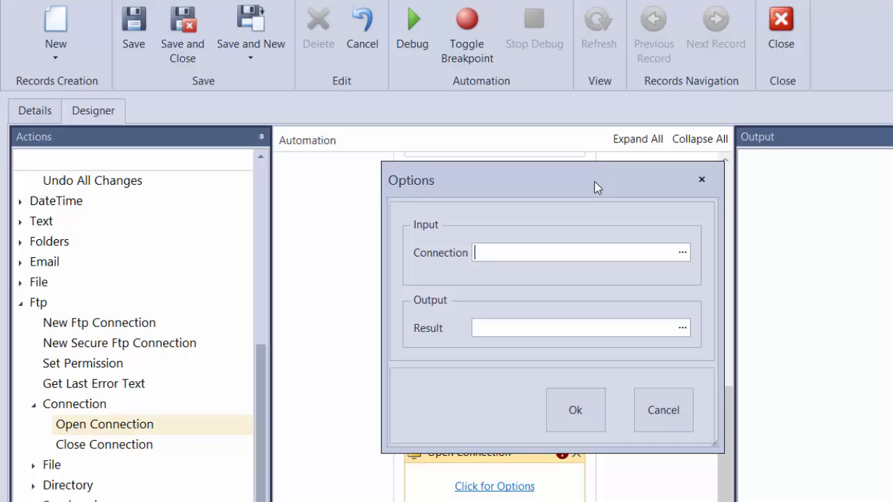
{"action": "left_click", "coordinate": [687, 256]}
{"action": "left_click_drag", "start_coordinate": [269, 66], "coordinate": [342, 84]}
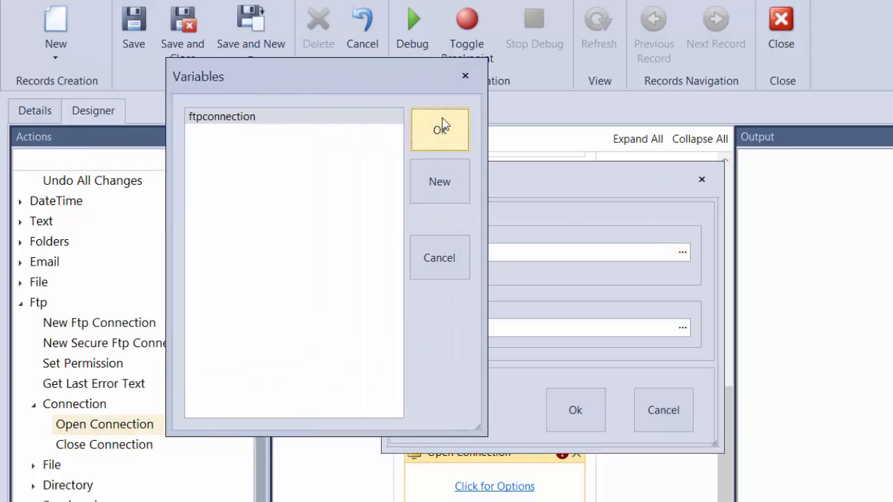
{"action": "left_click_drag", "start_coordinate": [445, 125], "coordinate": [579, 203]}
{"action": "left_click", "coordinate": [678, 255]}
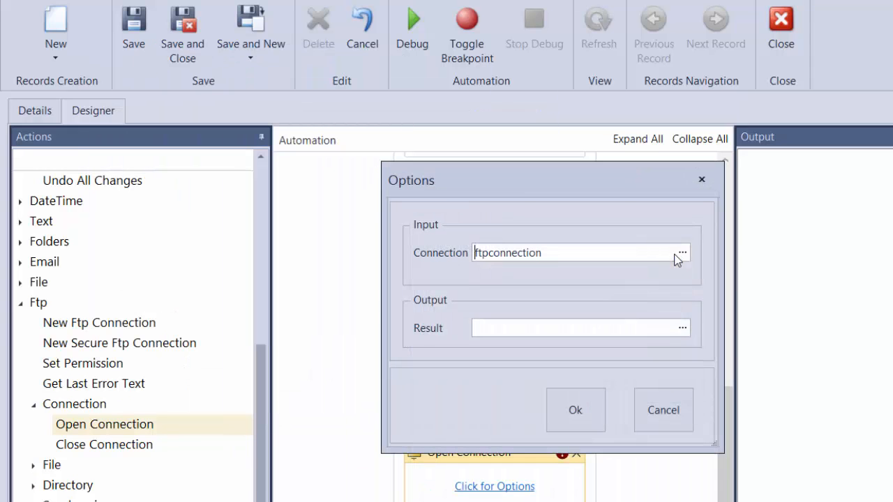
Step: Output the Open Connection action's result to a new variable named successfullyconnected and accept the action's options
{"action": "left_click", "coordinate": [685, 332]}
{"action": "left_click_drag", "start_coordinate": [238, 89], "coordinate": [548, 202]}
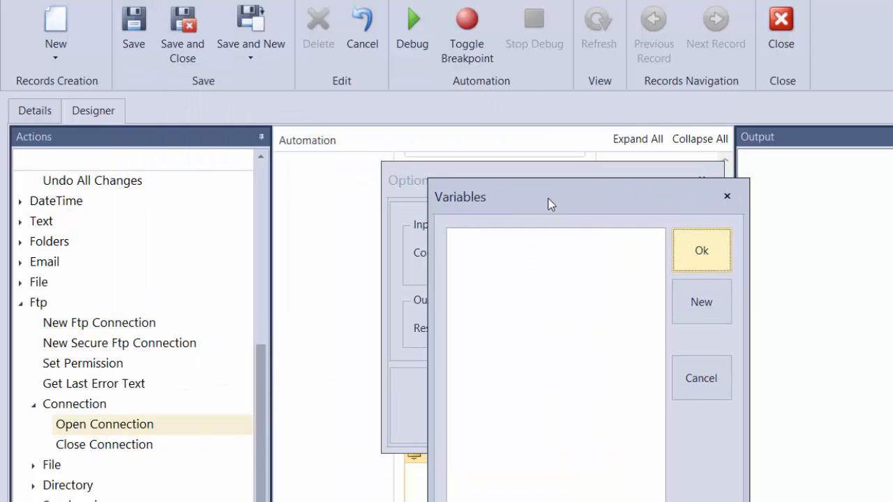
{"action": "left_click", "coordinate": [705, 305]}
{"action": "left_click_drag", "start_coordinate": [313, 110], "coordinate": [465, 209]}
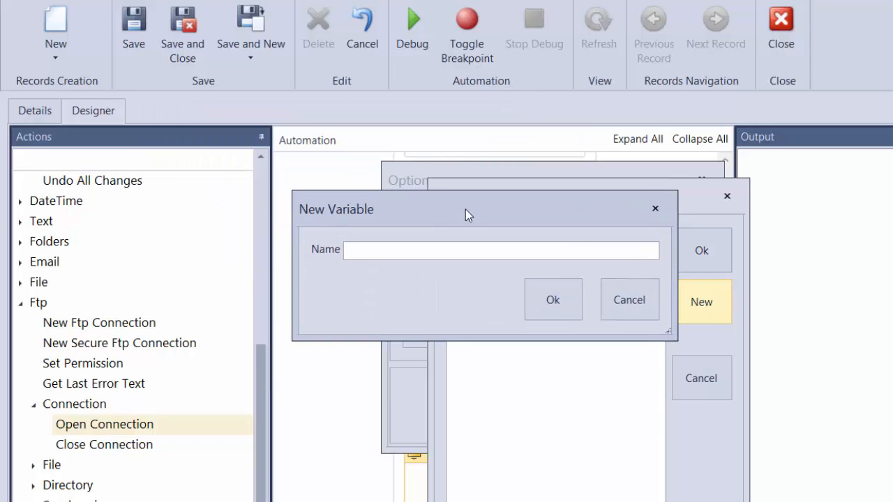
{"action": "type", "text": "succes"}
{"action": "type", "text": "sfullyconnec"}
{"action": "type", "text": "ted"}
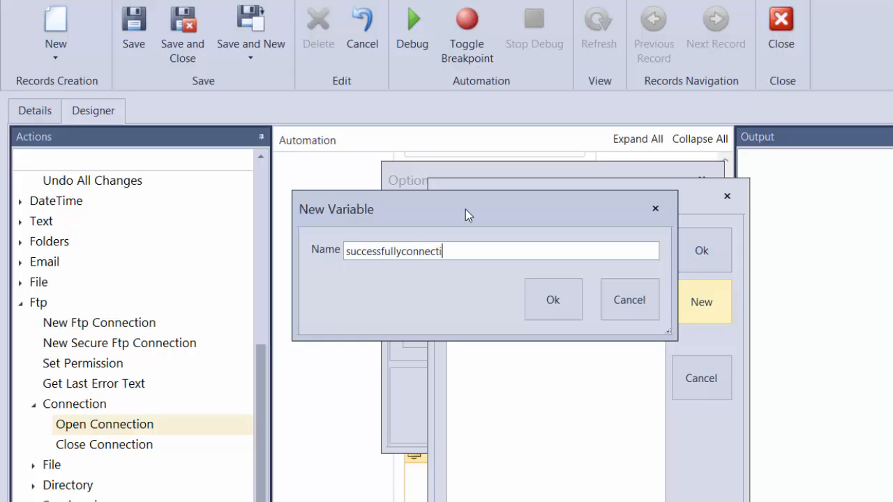
{"action": "left_click", "coordinate": [553, 300]}
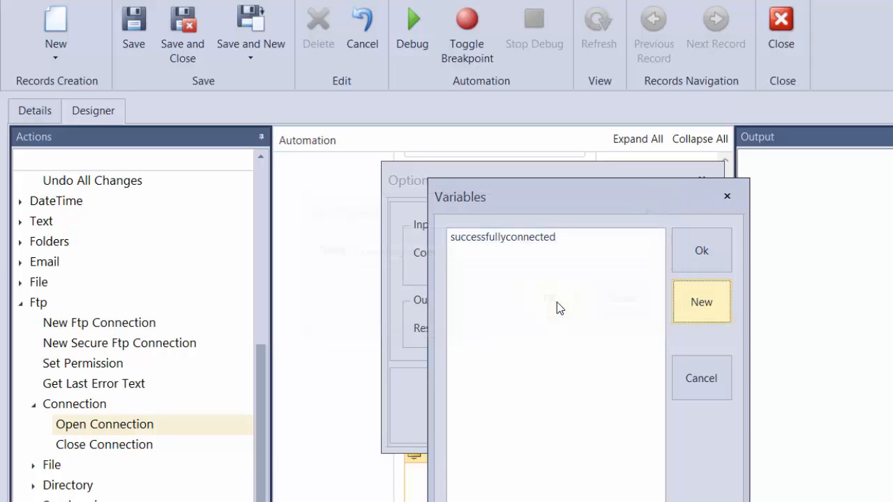
{"action": "double_click", "coordinate": [497, 237]}
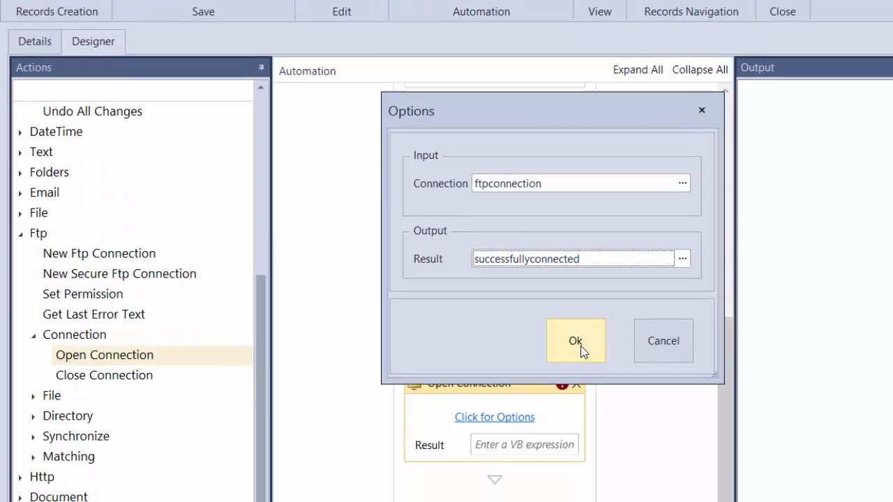
{"action": "left_click", "coordinate": [575, 410]}
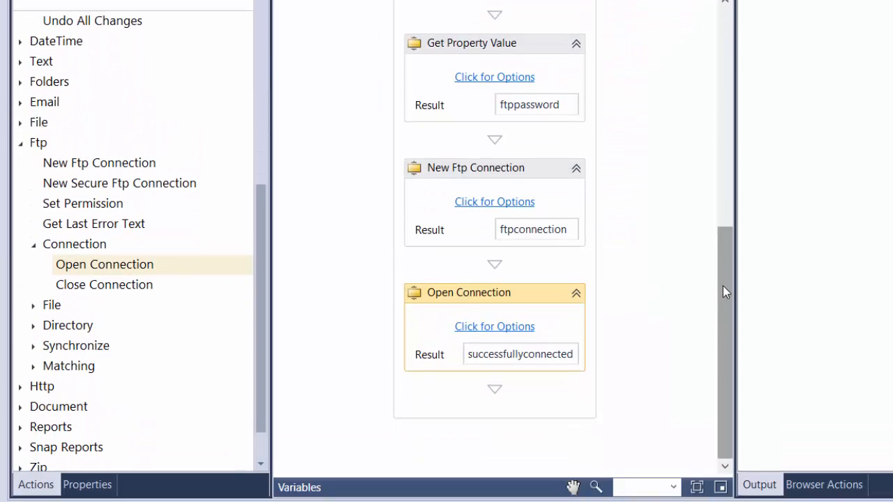
Step: Switch to the FTP client, open the public_html folder on the remote site, and return to the automation designer
{"action": "scroll", "coordinate": [133, 244], "scroll_direction": "down", "scroll_amount": 1}
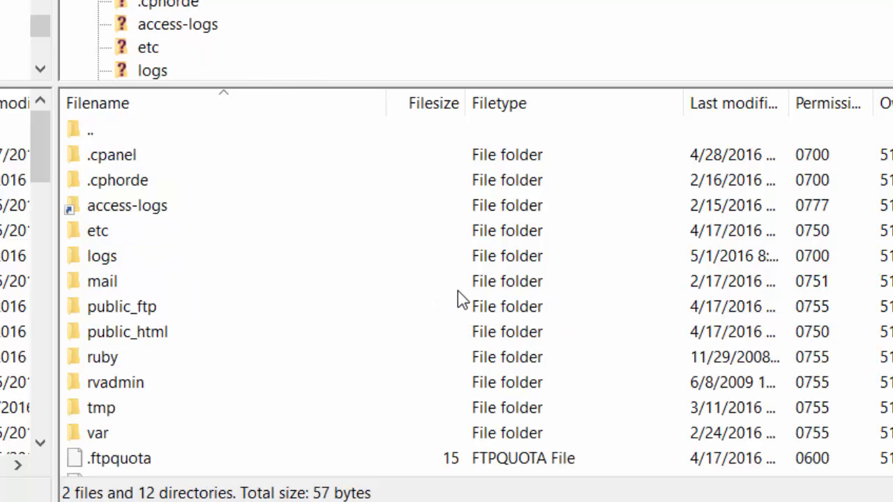
{"action": "scroll", "coordinate": [165, 305], "scroll_direction": "down", "scroll_amount": 1}
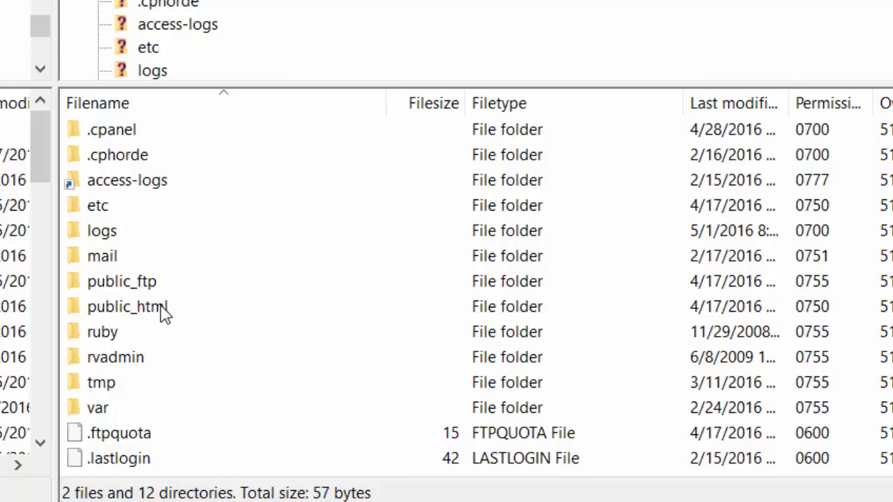
{"action": "double_click", "coordinate": [162, 310]}
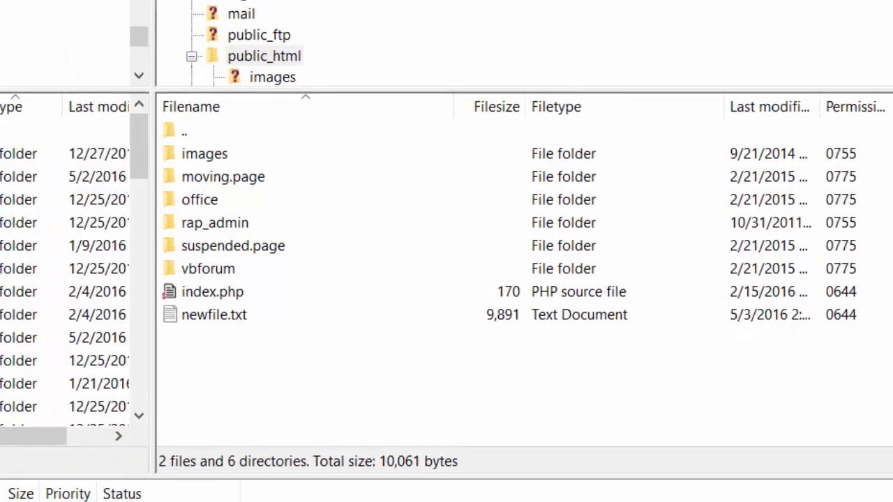
{"action": "mouse_move", "coordinate": [598, 501]}
{"action": "left_click", "coordinate": [699, 489]}
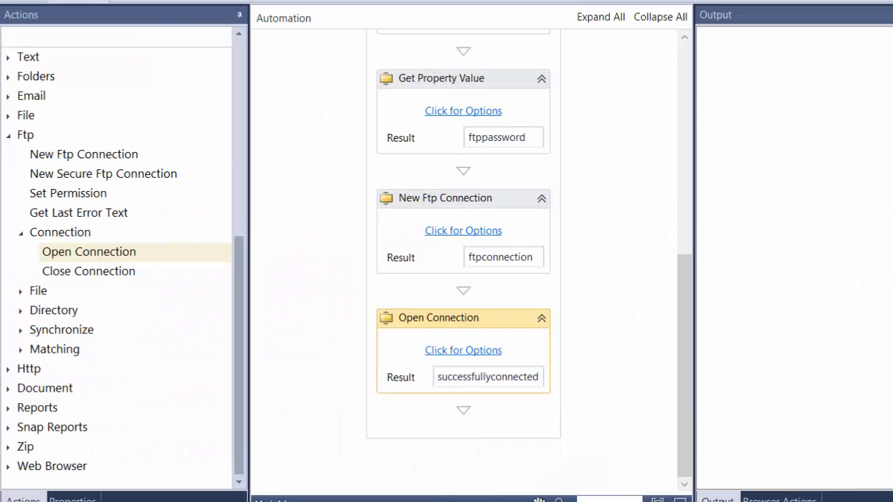
Step: Add a Change Directory action from the Ftp Directory group below the Open Connection action
{"action": "left_click", "coordinate": [21, 310]}
{"action": "left_click_drag", "start_coordinate": [242, 312], "coordinate": [241, 399]}
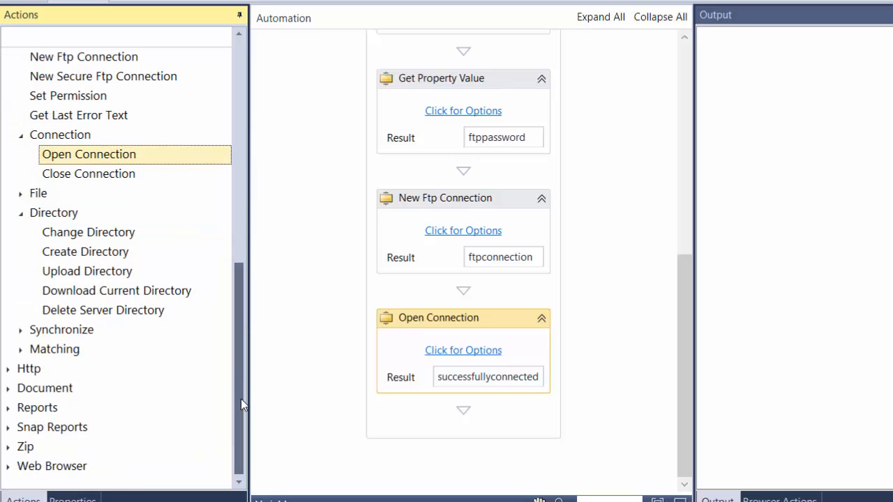
{"action": "left_click_drag", "start_coordinate": [77, 241], "coordinate": [444, 404]}
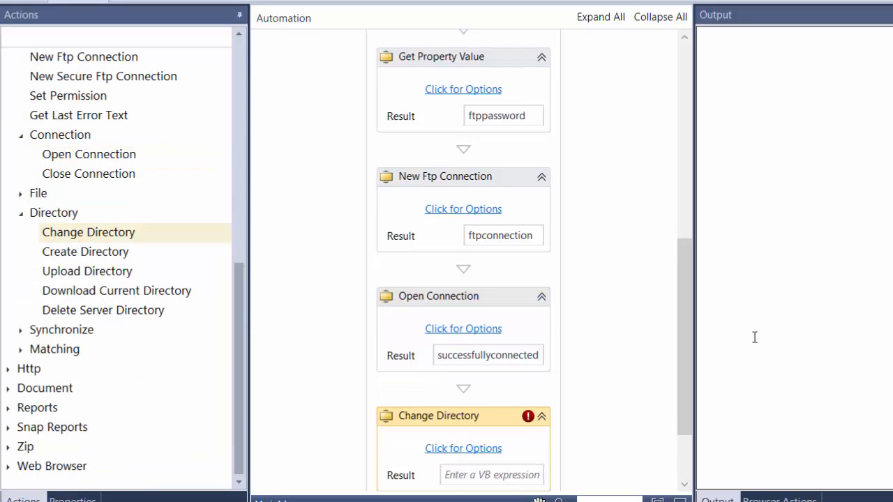
{"action": "left_click_drag", "start_coordinate": [684, 333], "coordinate": [647, 402]}
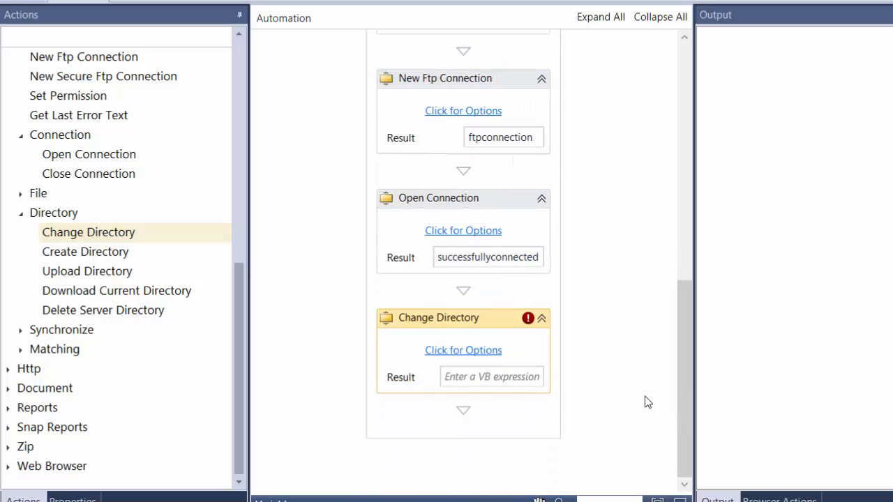
Step: Set the Connection input of the Change Directory action to the ftpconnection variable
{"action": "left_click", "coordinate": [464, 350]}
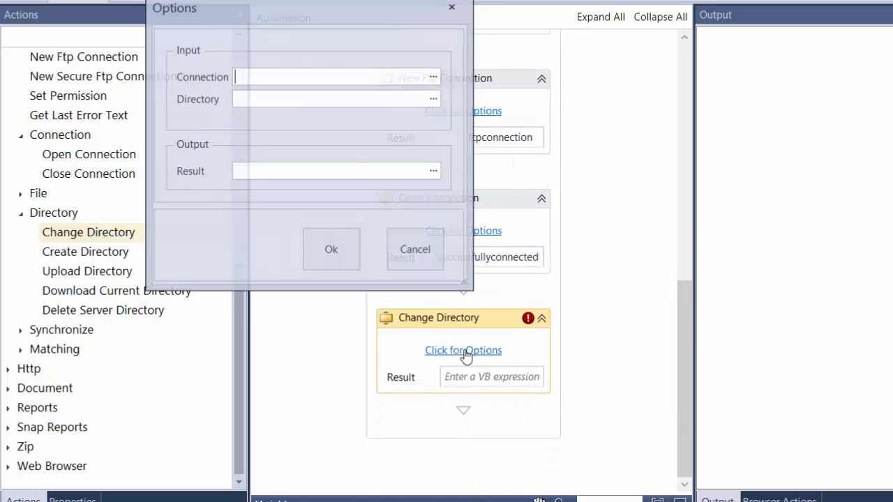
{"action": "left_click", "coordinate": [434, 77]}
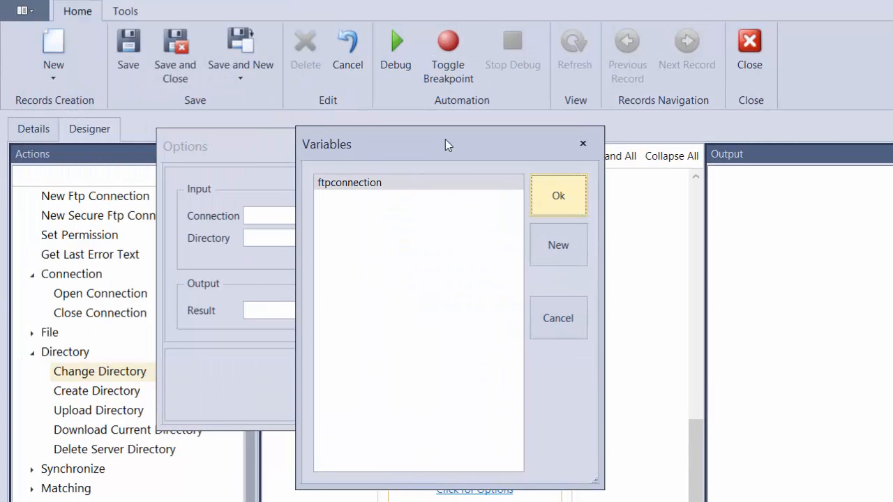
{"action": "double_click", "coordinate": [365, 185]}
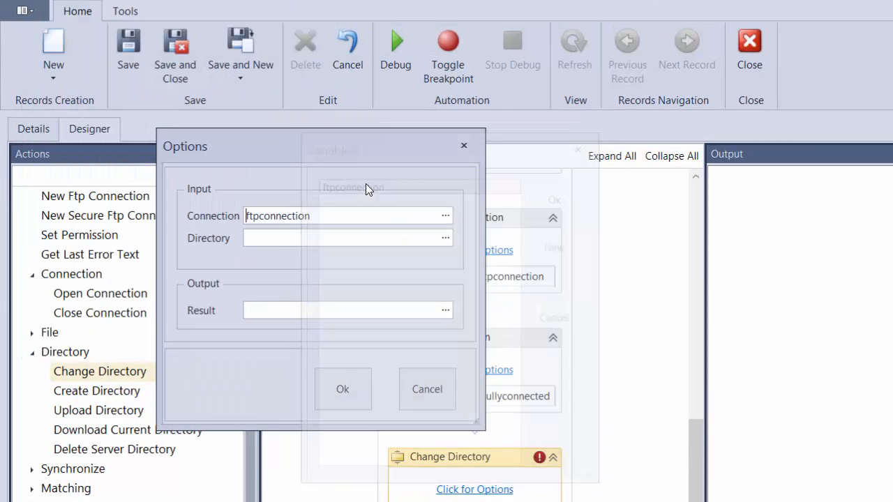
Step: Set the Change Directory action's Directory input to public_html, copying the folder name from the remote site path in the FTP client
{"action": "left_click", "coordinate": [394, 234]}
{"action": "type", "text": "Pub"}
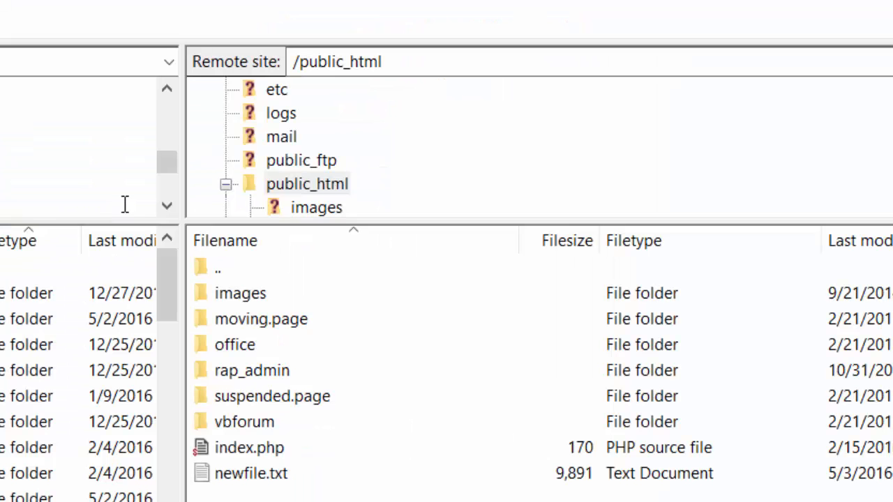
{"action": "left_click", "coordinate": [397, 64]}
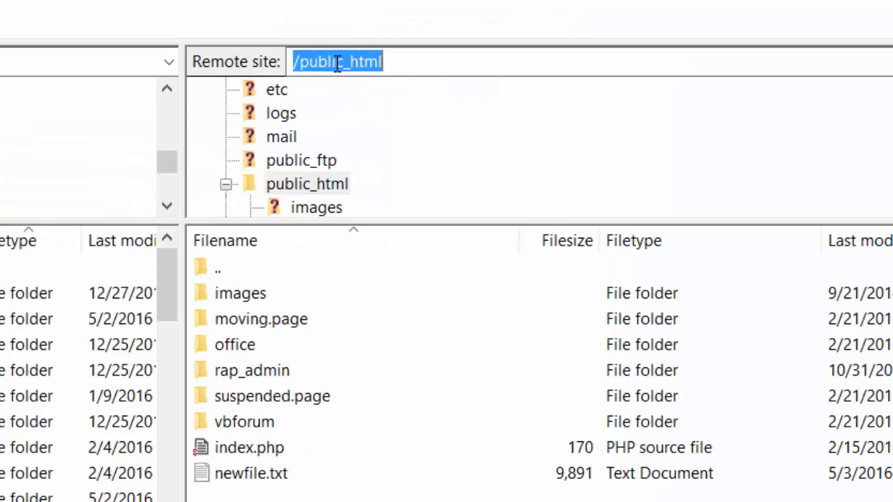
{"action": "left_click", "coordinate": [392, 63]}
{"action": "left_click_drag", "start_coordinate": [392, 62], "coordinate": [300, 63]}
{"action": "key", "text": "ctrl+c"}
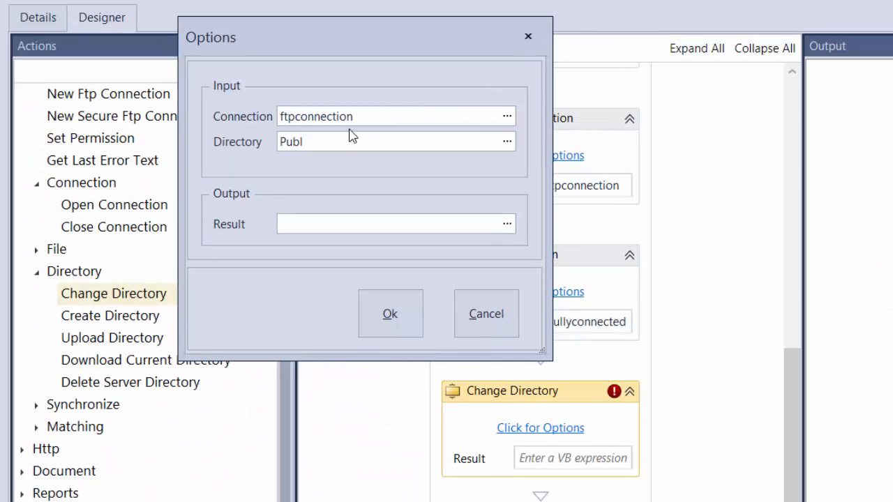
{"action": "left_click_drag", "start_coordinate": [310, 142], "coordinate": [246, 142]}
{"action": "key", "text": "ctrl+v"}
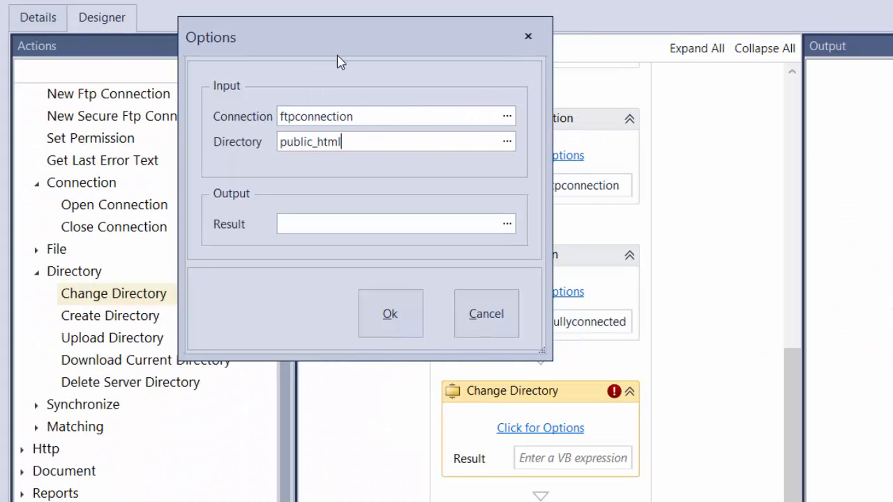
{"action": "left_click_drag", "start_coordinate": [342, 40], "coordinate": [492, 49]}
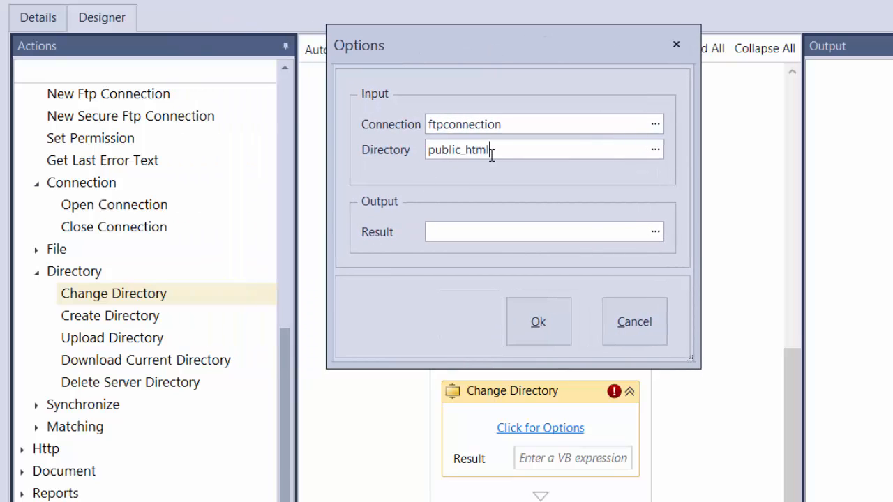
Step: Set the Change Directory action's Result output to a new variable named successfullychangedirectory and accept the options
{"action": "left_click_drag", "start_coordinate": [514, 148], "coordinate": [396, 149]}
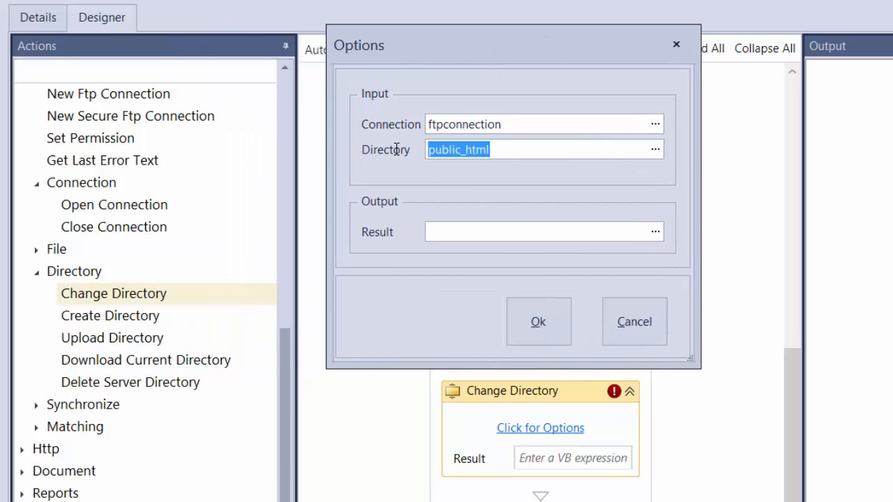
{"action": "left_click", "coordinate": [655, 232]}
{"action": "left_click_drag", "start_coordinate": [229, 8], "coordinate": [647, 157]}
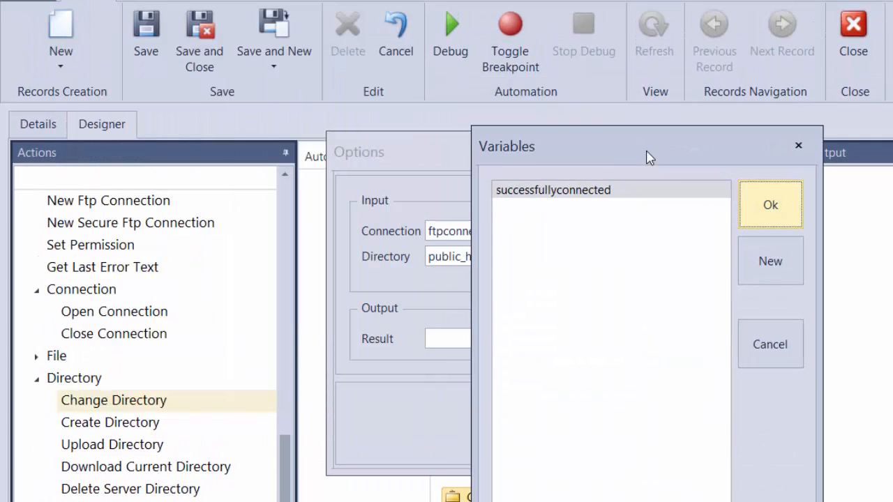
{"action": "left_click", "coordinate": [764, 269]}
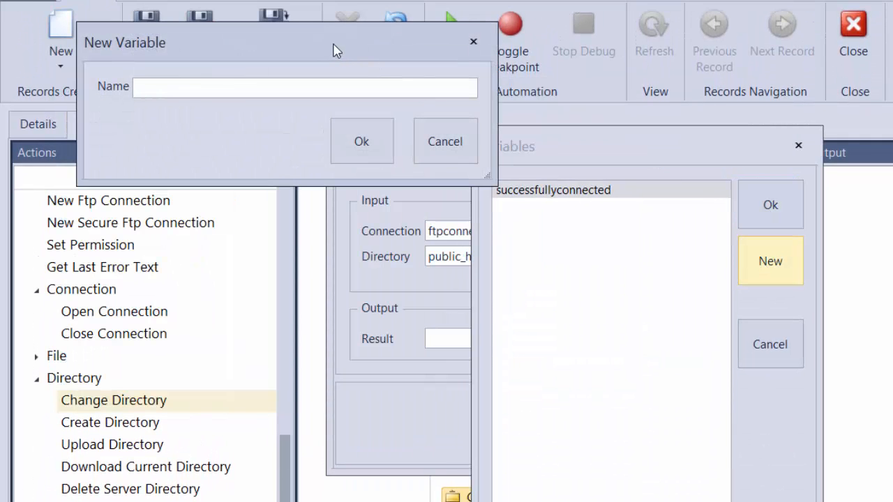
{"action": "left_click_drag", "start_coordinate": [333, 51], "coordinate": [757, 339]}
{"action": "type", "text": "s"}
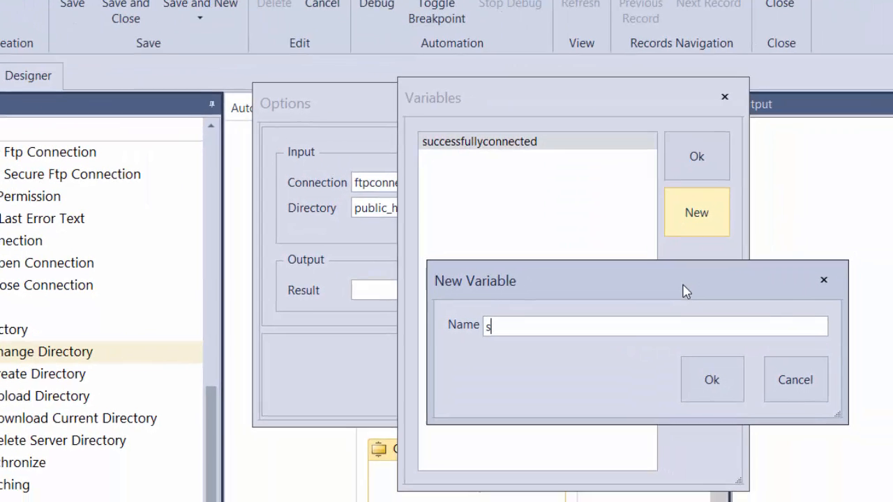
{"action": "type", "text": "uccessfully"}
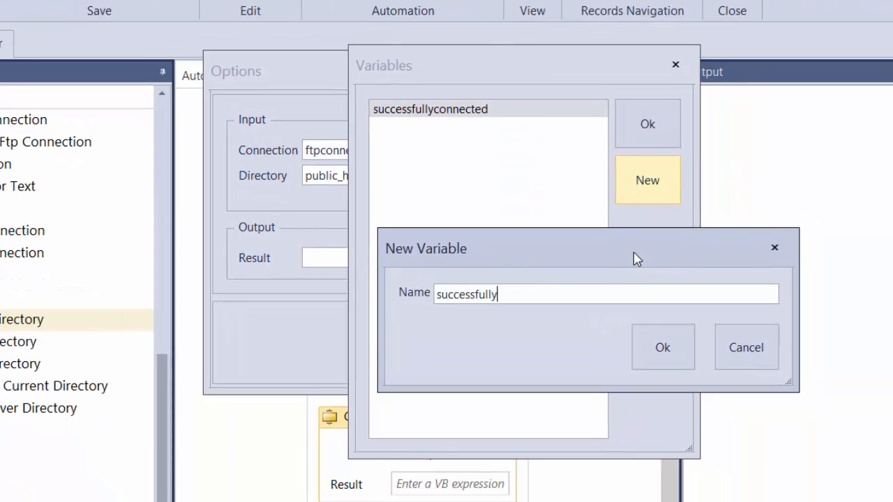
{"action": "type", "text": "changeddre"}
{"action": "key", "text": "BackSpace"}
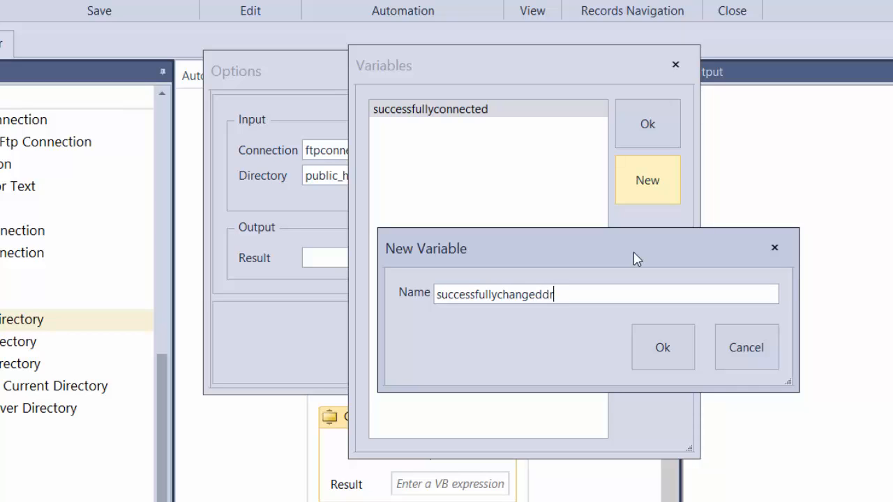
{"action": "type", "text": "="}
{"action": "key", "text": "BackSpace"}
{"action": "type", "text": "i"}
{"action": "key", "text": "BackSpace"}
{"action": "key", "text": "BackSpace"}
{"action": "type", "text": "irectory"}
{"action": "left_click", "coordinate": [688, 346]}
{"action": "double_click", "coordinate": [443, 129]}
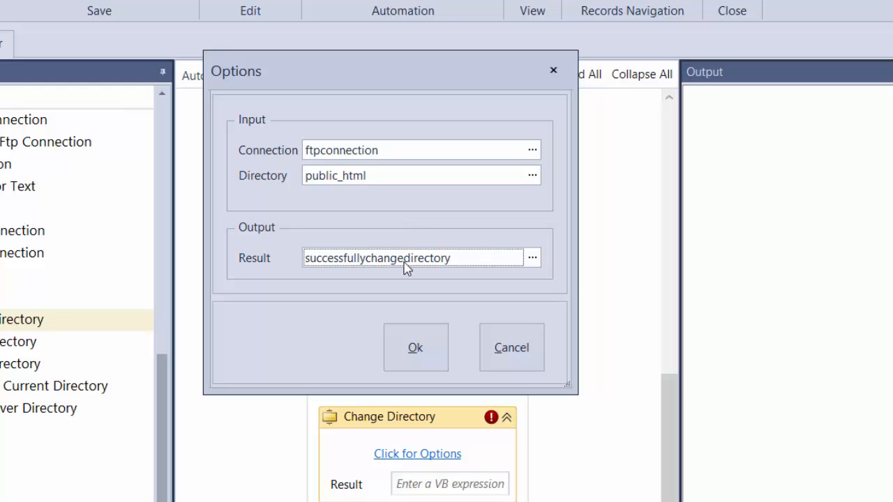
{"action": "left_click", "coordinate": [433, 344]}
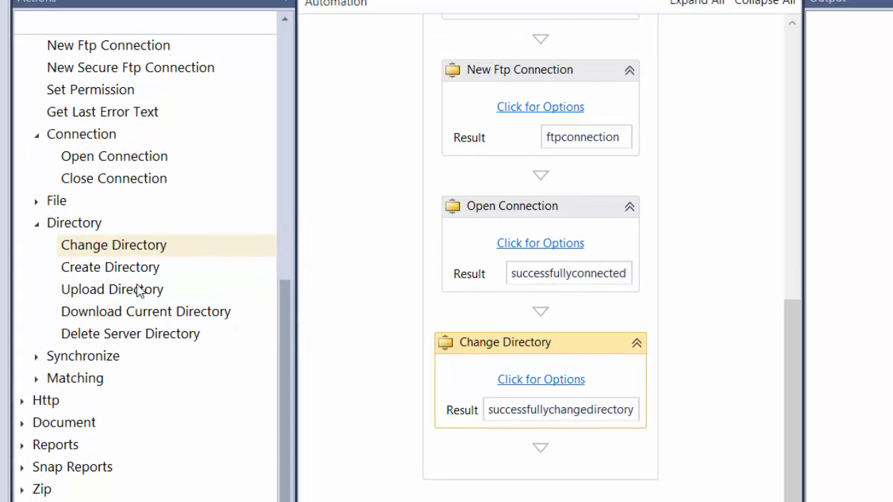
Step: Add a Create Directory action below the Change Directory action, with Connection set to ftpconnection and Directory set to newdirectory
{"action": "left_click_drag", "start_coordinate": [101, 269], "coordinate": [499, 436]}
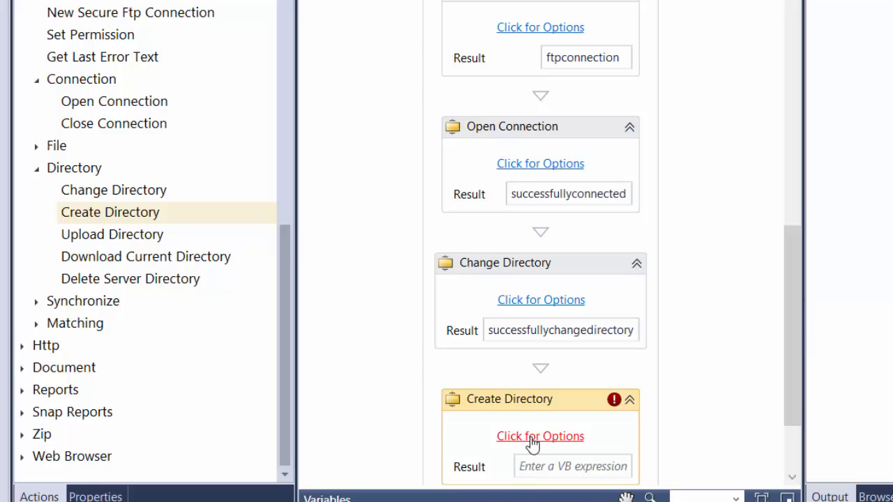
{"action": "scroll", "coordinate": [791, 369], "scroll_direction": "down", "scroll_amount": 3}
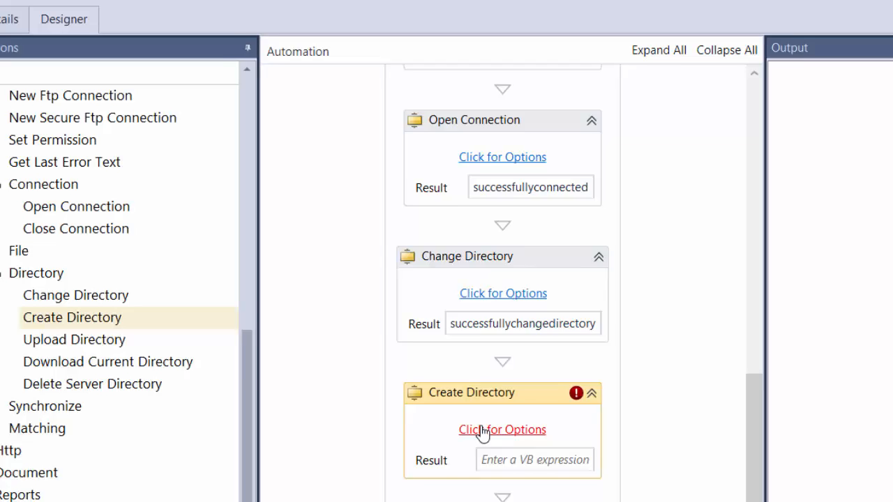
{"action": "left_click", "coordinate": [517, 332]}
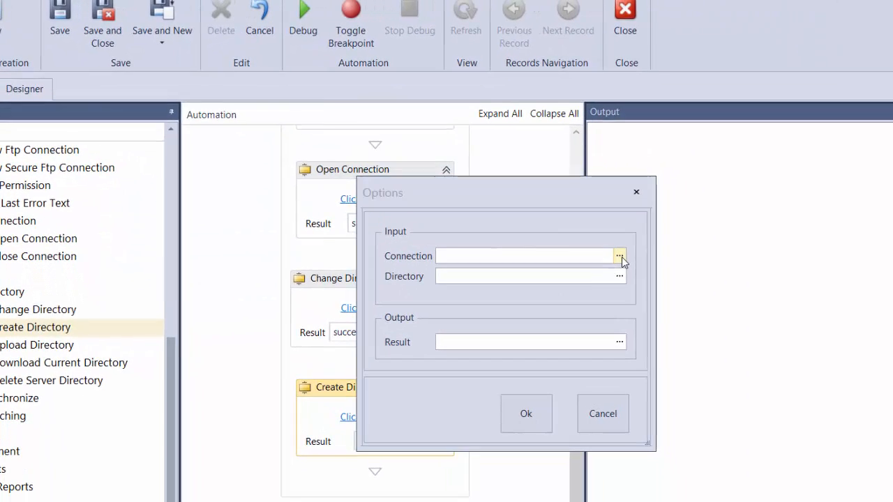
{"action": "left_click", "coordinate": [425, 147]}
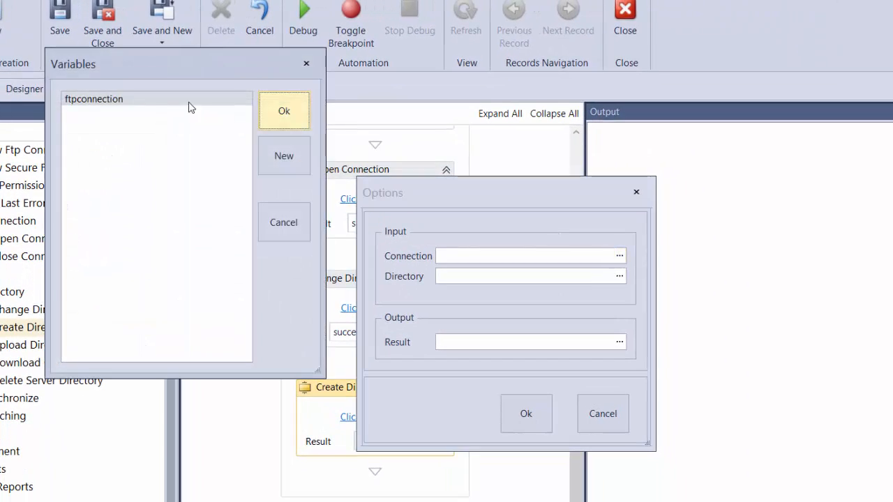
{"action": "left_click", "coordinate": [278, 112]}
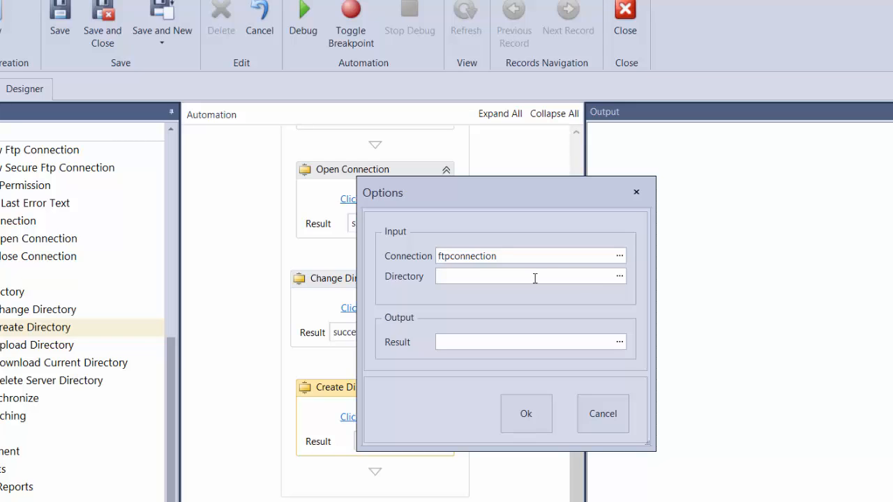
{"action": "type", "text": "newdirectory"}
Step: Set the Create Directory action's Result output to a new variable named successfullycreateddirectory and accept the options
{"action": "left_click", "coordinate": [618, 343]}
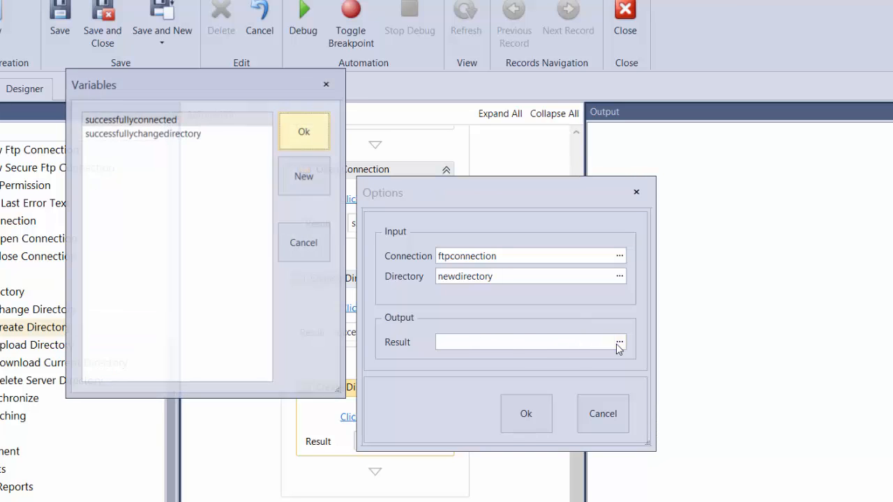
{"action": "left_click_drag", "start_coordinate": [223, 92], "coordinate": [557, 142]}
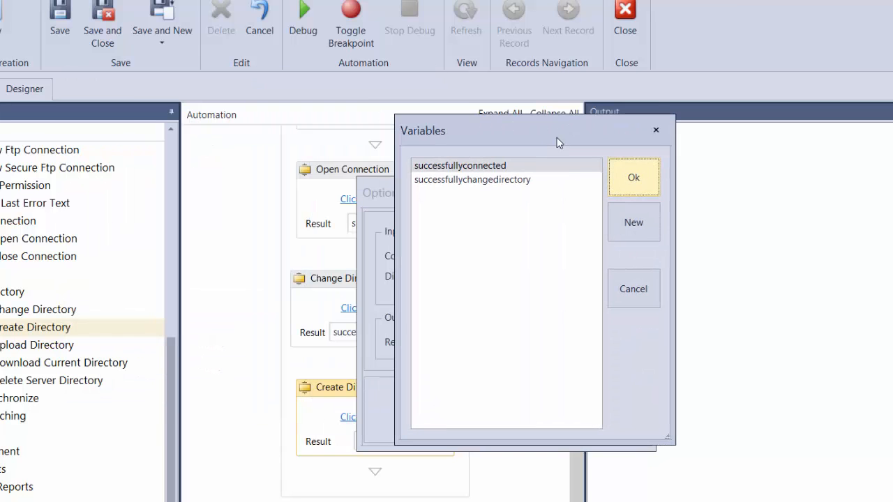
{"action": "left_click", "coordinate": [631, 222]}
{"action": "left_click_drag", "start_coordinate": [233, 110], "coordinate": [518, 251]}
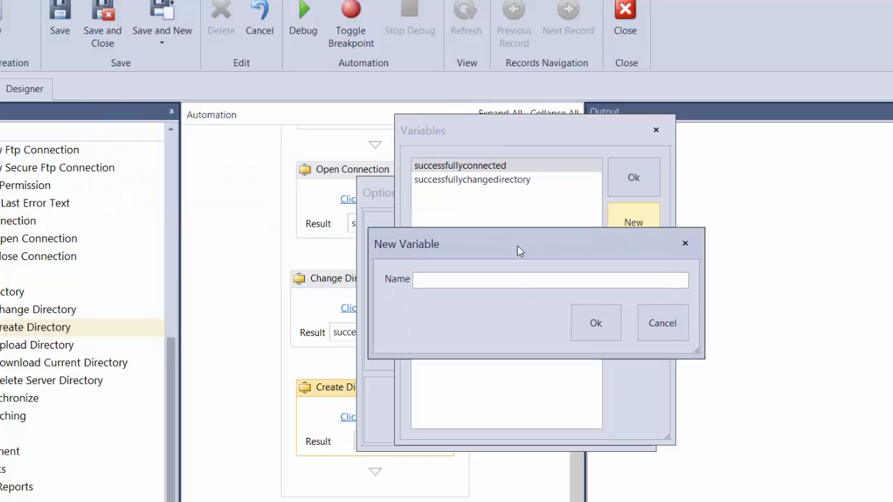
{"action": "type", "text": "s"}
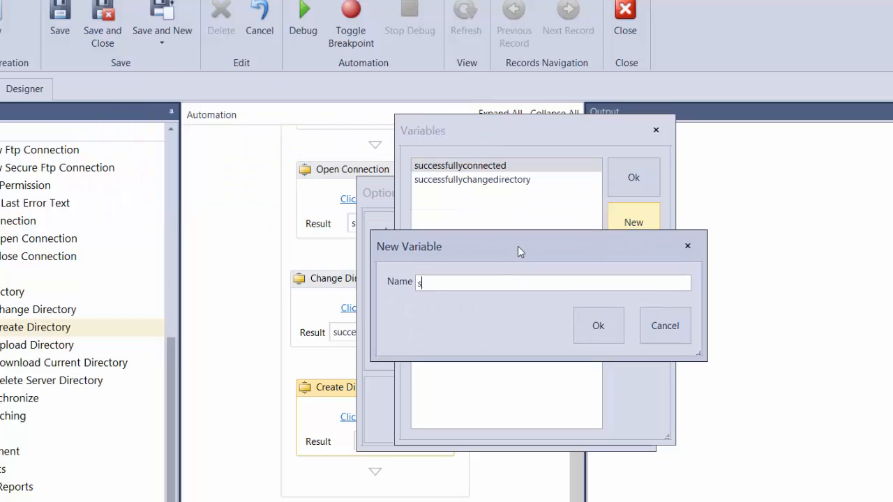
{"action": "type", "text": "uccessfullycreateddirectory"}
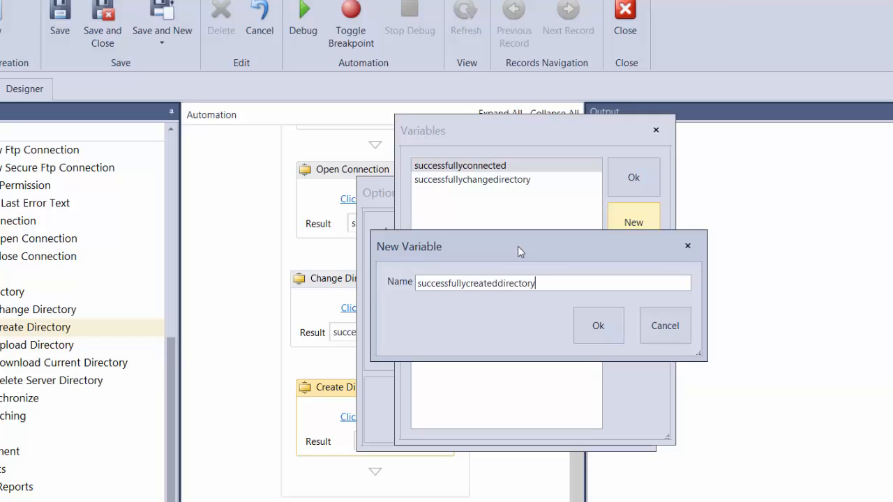
{"action": "left_click", "coordinate": [598, 328]}
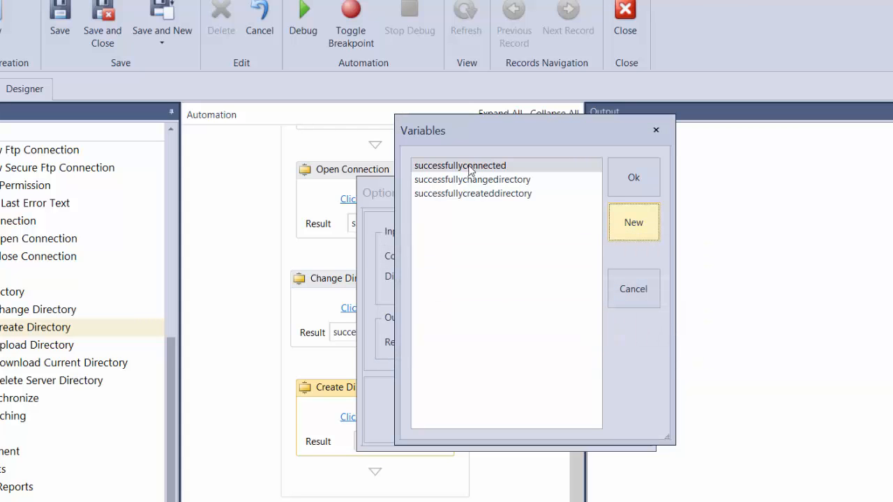
{"action": "double_click", "coordinate": [467, 194]}
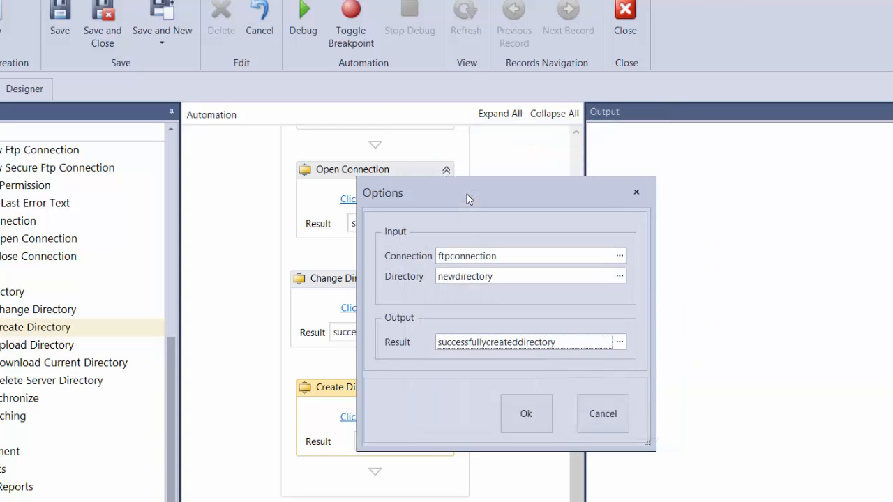
{"action": "left_click", "coordinate": [527, 413]}
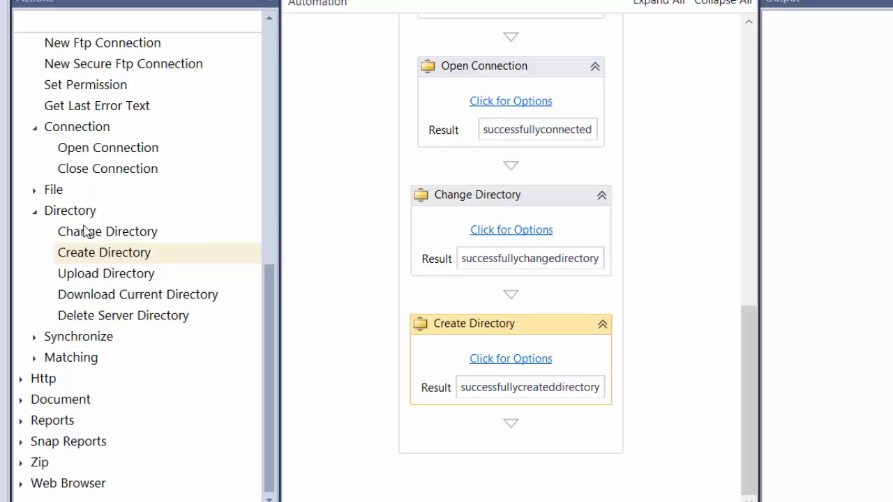
Step: Add a second Change Directory action below the Create Directory action
{"action": "left_click_drag", "start_coordinate": [81, 226], "coordinate": [93, 229]}
{"action": "left_click_drag", "start_coordinate": [520, 433], "coordinate": [523, 438]}
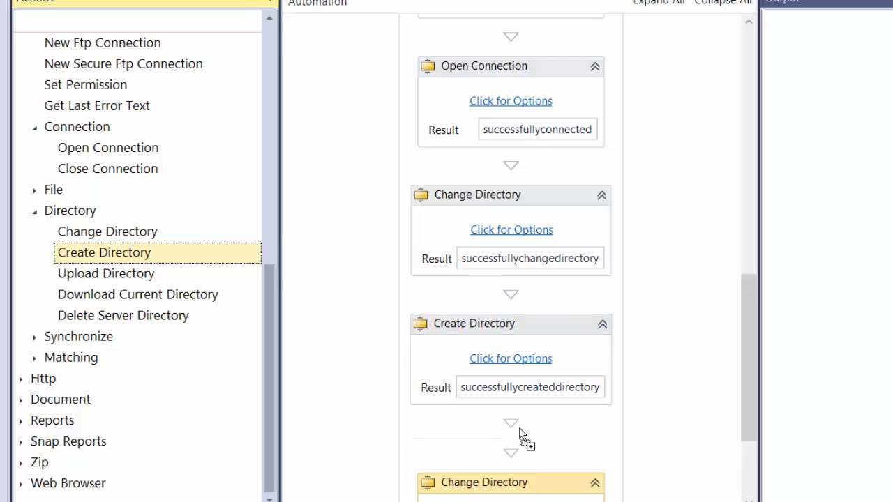
{"action": "left_click_drag", "start_coordinate": [744, 400], "coordinate": [742, 471]}
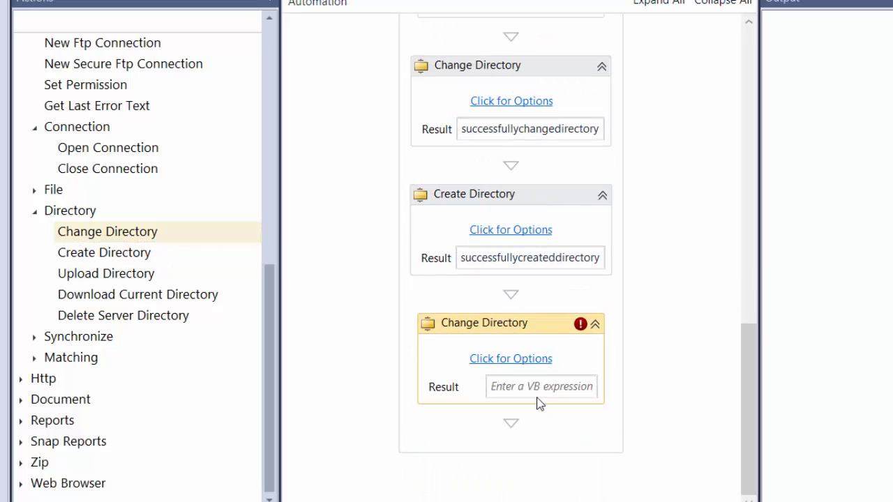
Step: Copy the directory name newdirectory from the Create Directory action's options, leaving those options unchanged
{"action": "left_click", "coordinate": [501, 235]}
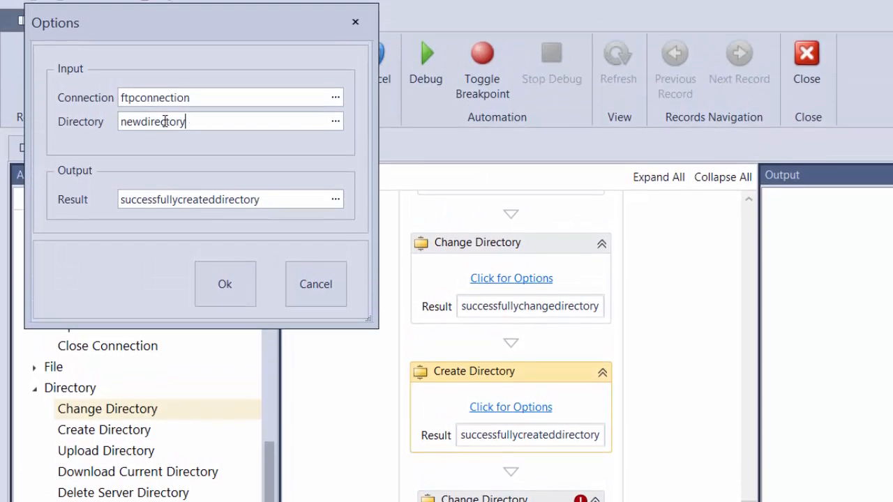
{"action": "left_click_drag", "start_coordinate": [187, 127], "coordinate": [87, 128]}
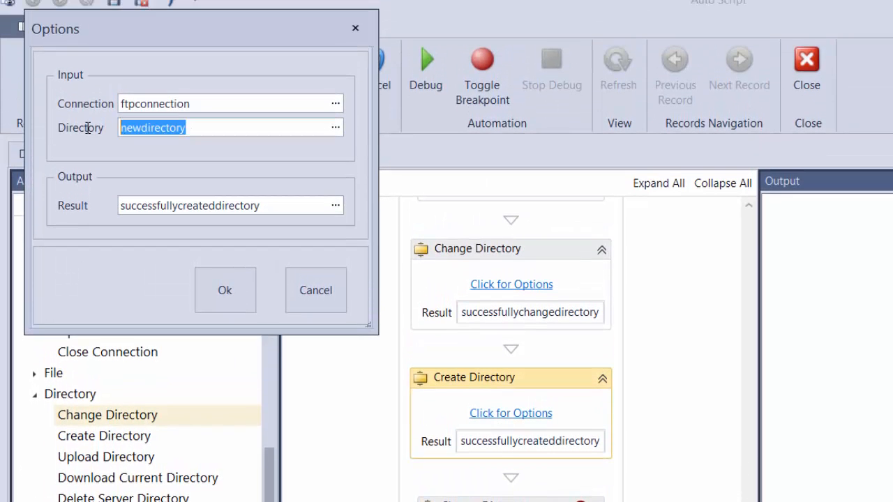
{"action": "left_click", "coordinate": [323, 298]}
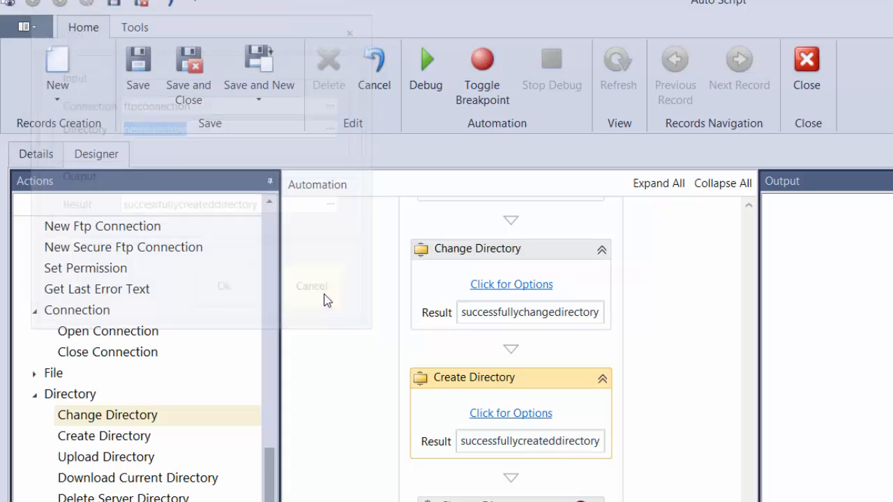
Step: Set the second Change Directory action's Connection input to ftpconnection and its Directory input to newdirectory
{"action": "left_click", "coordinate": [511, 501]}
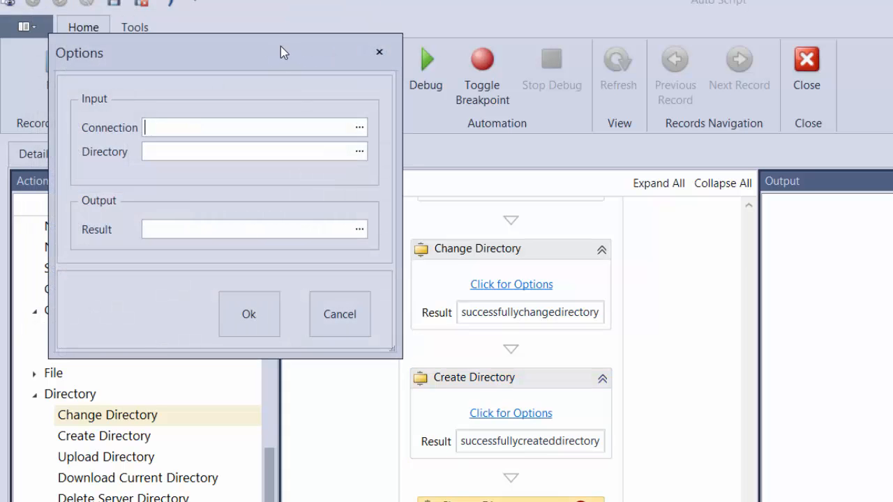
{"action": "left_click_drag", "start_coordinate": [276, 55], "coordinate": [681, 265]}
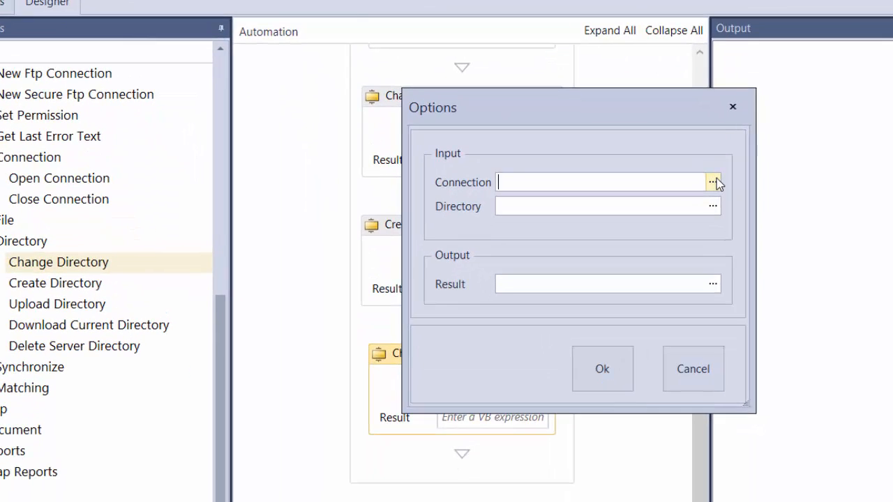
{"action": "left_click", "coordinate": [764, 333]}
{"action": "left_click", "coordinate": [307, 1]}
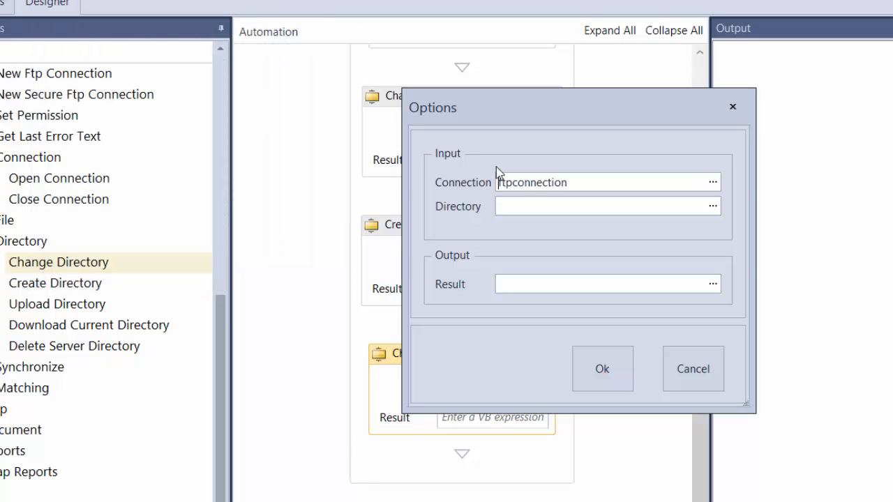
{"action": "left_click", "coordinate": [526, 205]}
{"action": "type", "text": "newdirectory"}
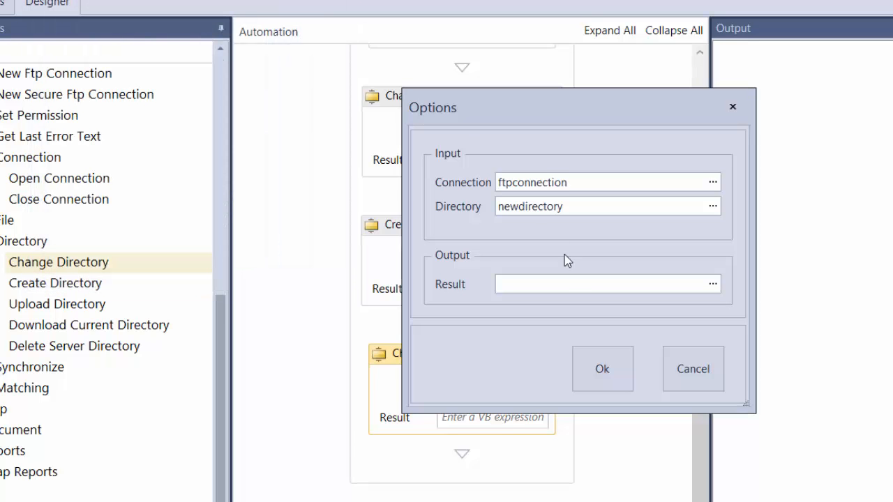
Step: Assign the existing successfullychangedirectory variable to the second Change Directory action's Result output and accept the options
{"action": "left_click", "coordinate": [712, 285]}
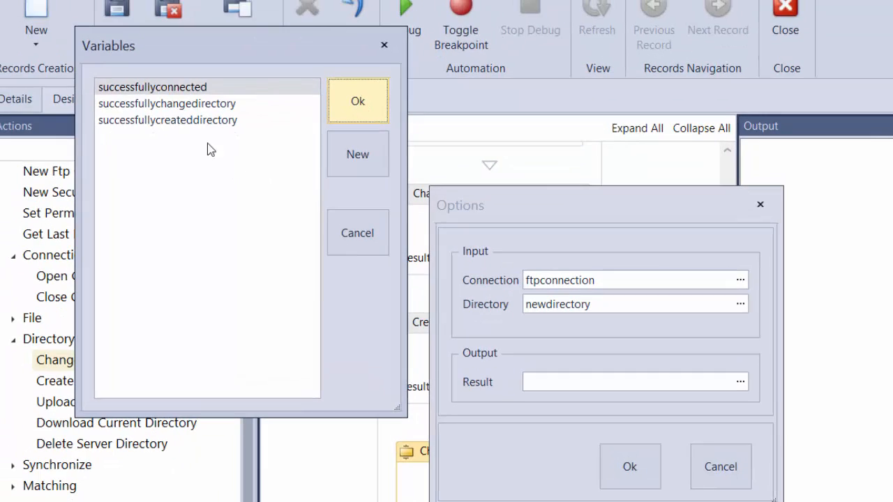
{"action": "double_click", "coordinate": [165, 113]}
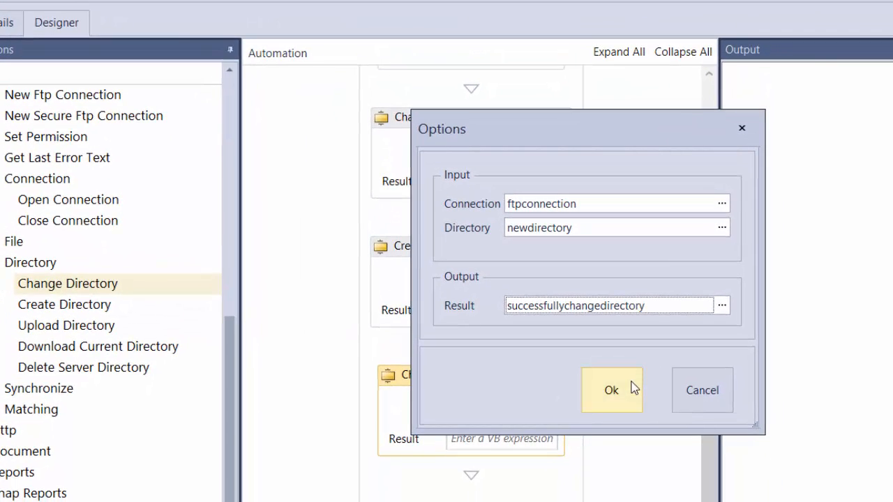
{"action": "left_click", "coordinate": [632, 386]}
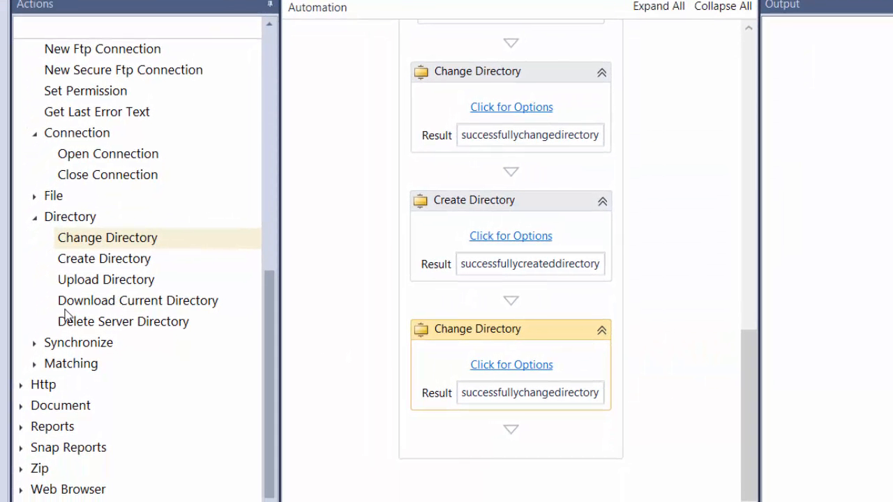
Step: Add an Upload File action from the Ftp File group below the second Change Directory action
{"action": "left_click", "coordinate": [35, 196]}
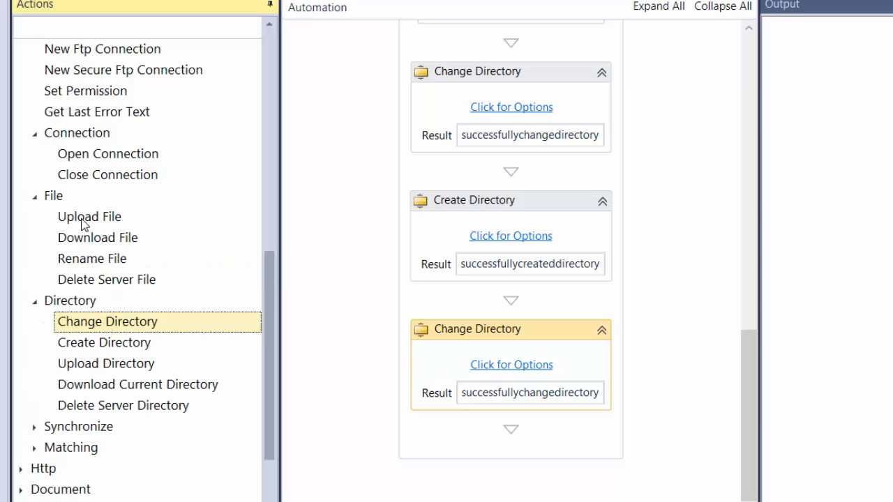
{"action": "left_click_drag", "start_coordinate": [85, 222], "coordinate": [529, 444]}
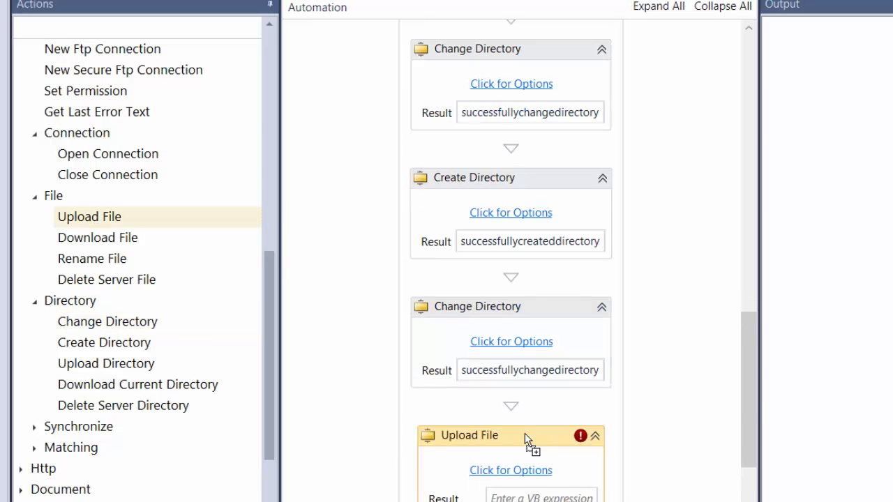
Step: Set the Upload File action's Connection input to ftpconnection and its File input to newfile.txt
{"action": "left_click_drag", "start_coordinate": [756, 398], "coordinate": [753, 474]}
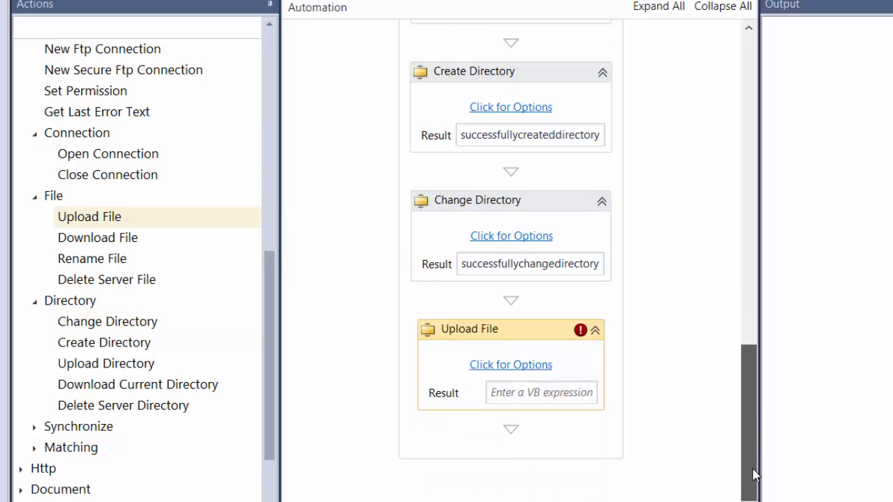
{"action": "left_click", "coordinate": [517, 366]}
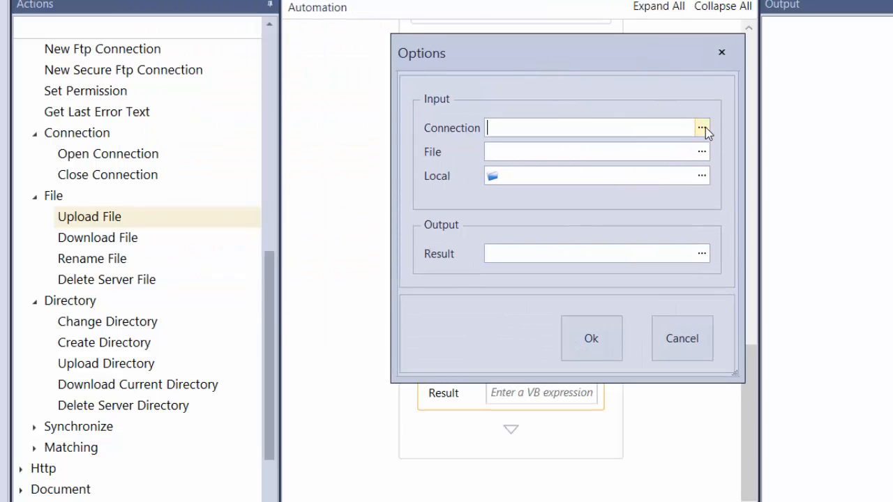
{"action": "left_click", "coordinate": [702, 128]}
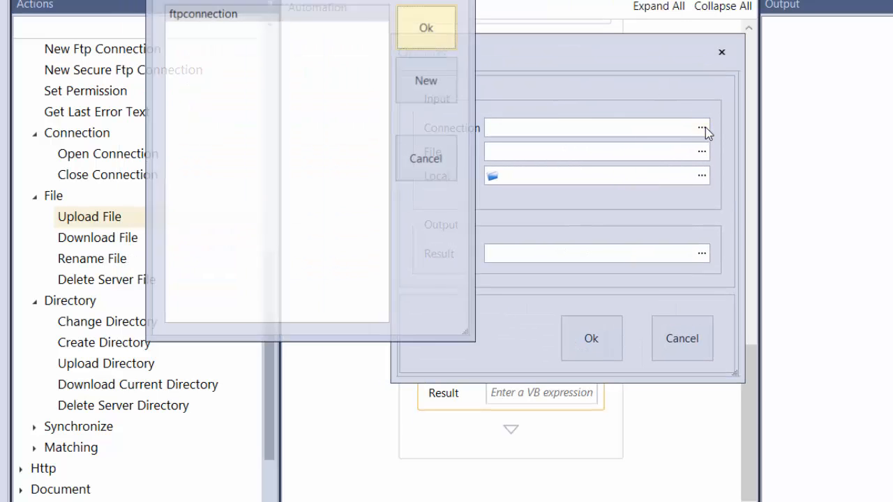
{"action": "left_click", "coordinate": [228, 17]}
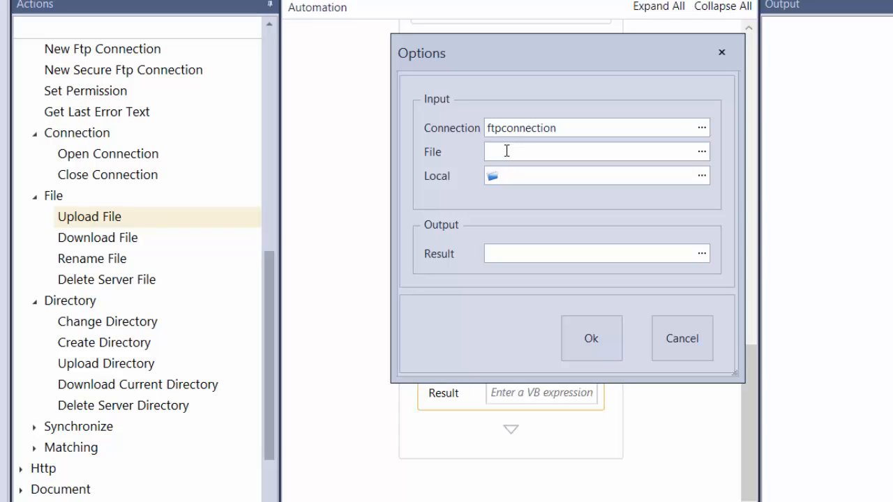
{"action": "left_click", "coordinate": [507, 150]}
{"action": "type", "text": "newfile.txt"}
Step: Choose librayr.txt from the texterrors folder on the Desktop as the Upload File action's Local input
{"action": "left_click", "coordinate": [494, 176]}
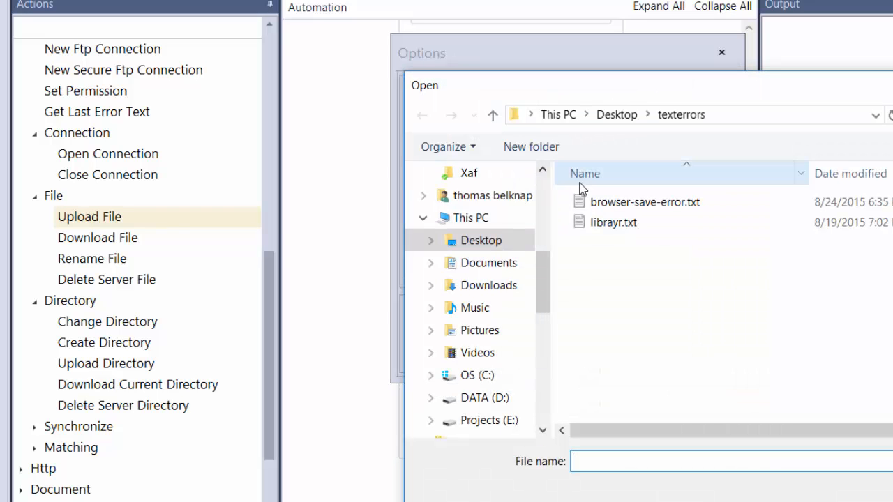
{"action": "left_click", "coordinate": [612, 228]}
{"action": "double_click", "coordinate": [612, 223]}
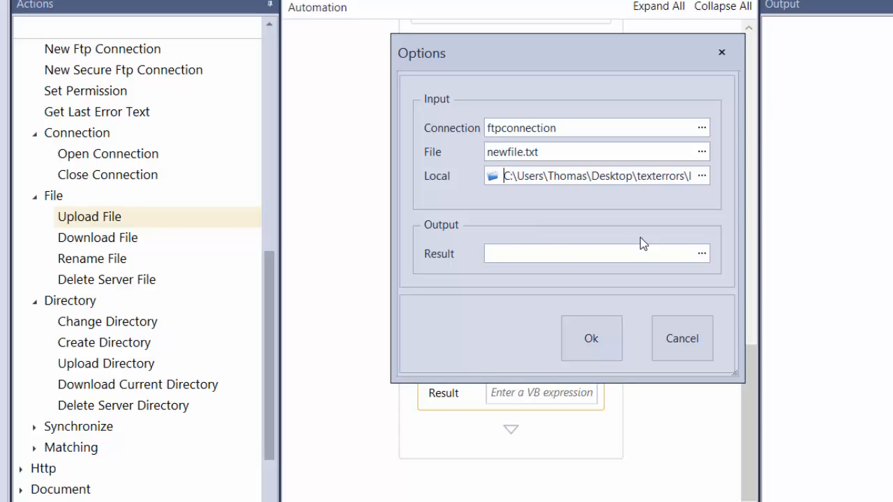
Step: Create a new variable named successfullyuploadedfile, assign it to the Upload File action's Result output and accept the options
{"action": "left_click", "coordinate": [711, 258]}
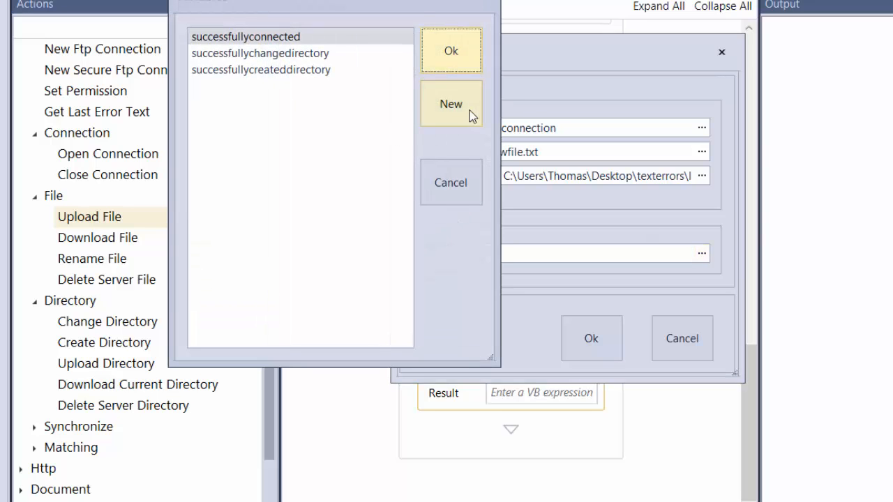
{"action": "left_click", "coordinate": [461, 108]}
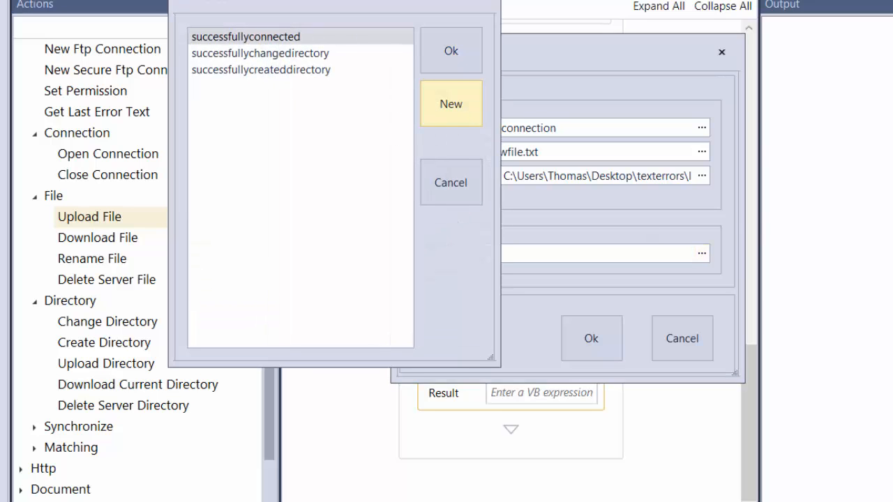
{"action": "type", "text": "succe"}
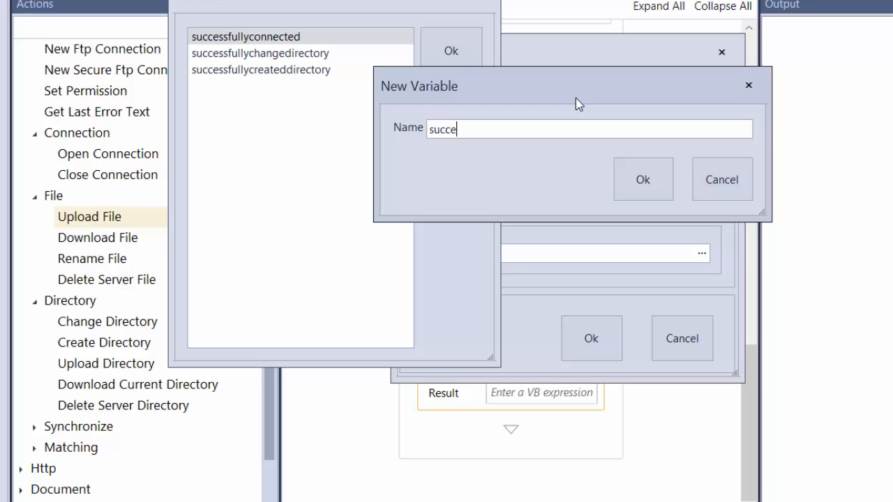
{"action": "type", "text": "ssfullyuploadedfile"}
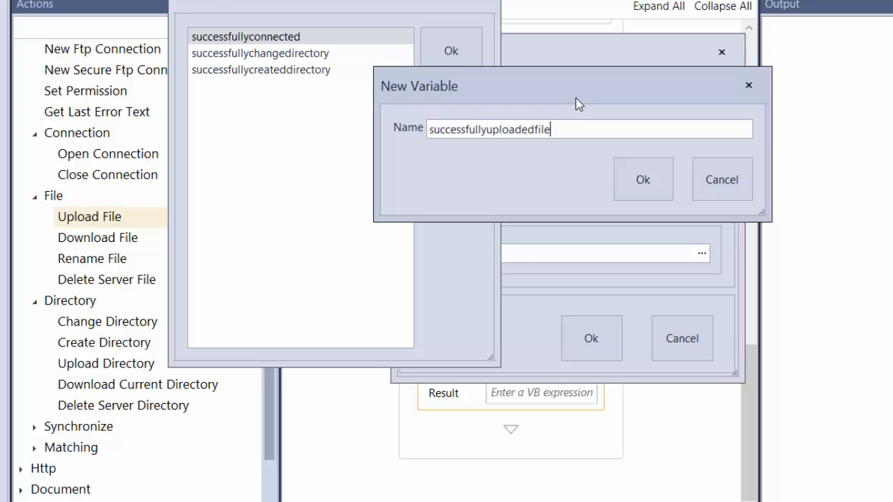
{"action": "left_click", "coordinate": [643, 180]}
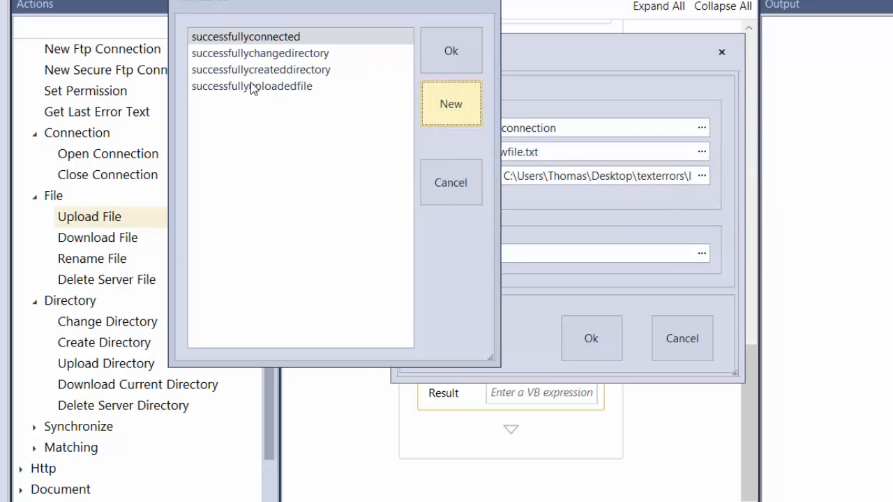
{"action": "double_click", "coordinate": [250, 85]}
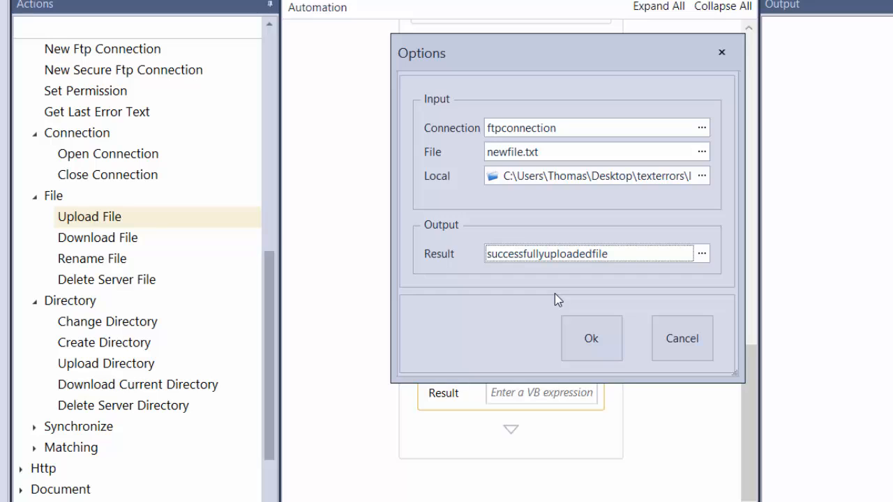
{"action": "left_click", "coordinate": [592, 338]}
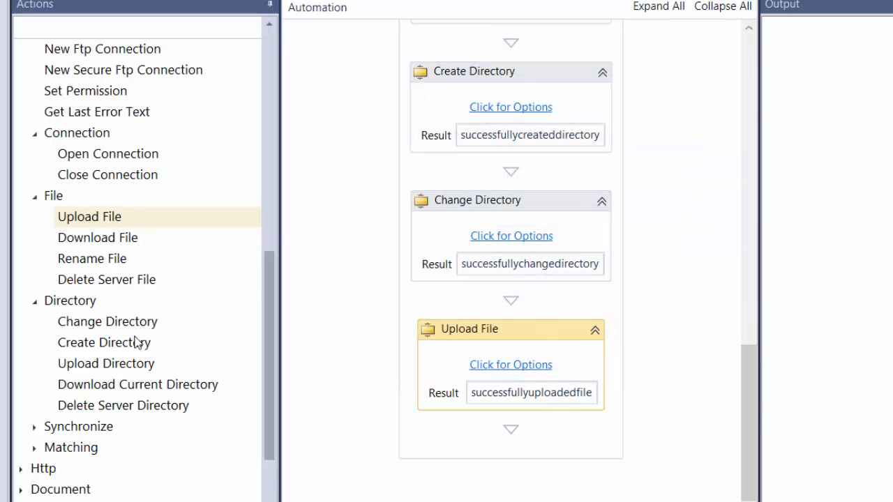
Step: Add a Close Connection action below Upload File and set its Connection input to ftpconnection, leaving Result empty
{"action": "left_click_drag", "start_coordinate": [89, 216], "coordinate": [508, 436]}
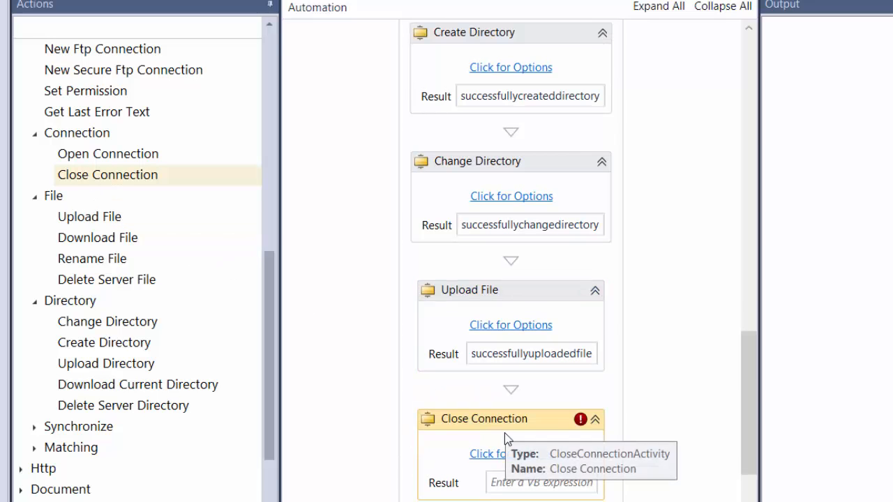
{"action": "left_click", "coordinate": [494, 455]}
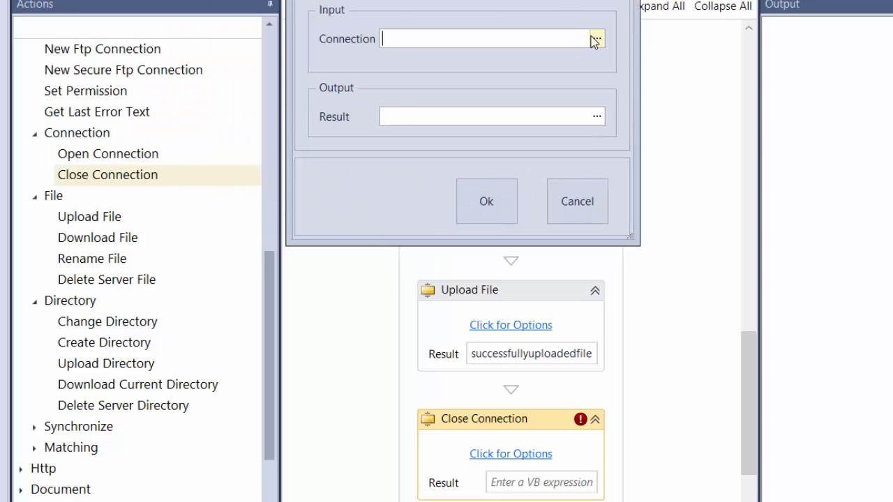
{"action": "left_click", "coordinate": [596, 37]}
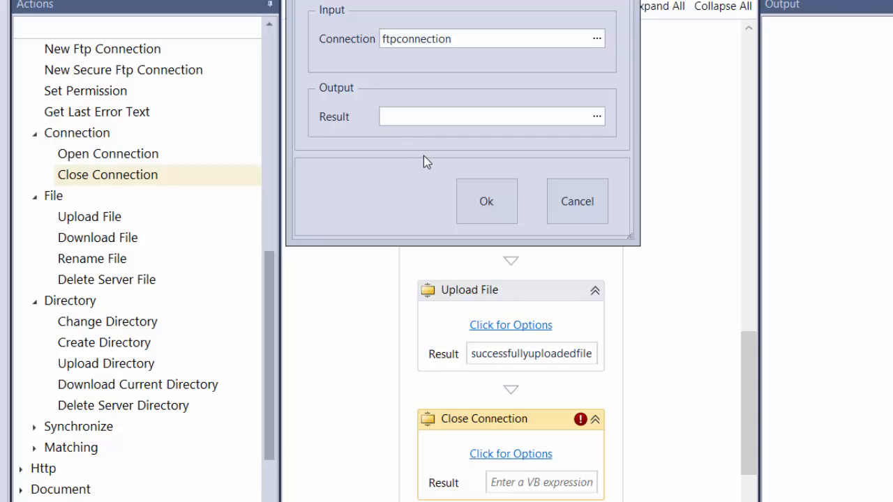
{"action": "left_click", "coordinate": [488, 199]}
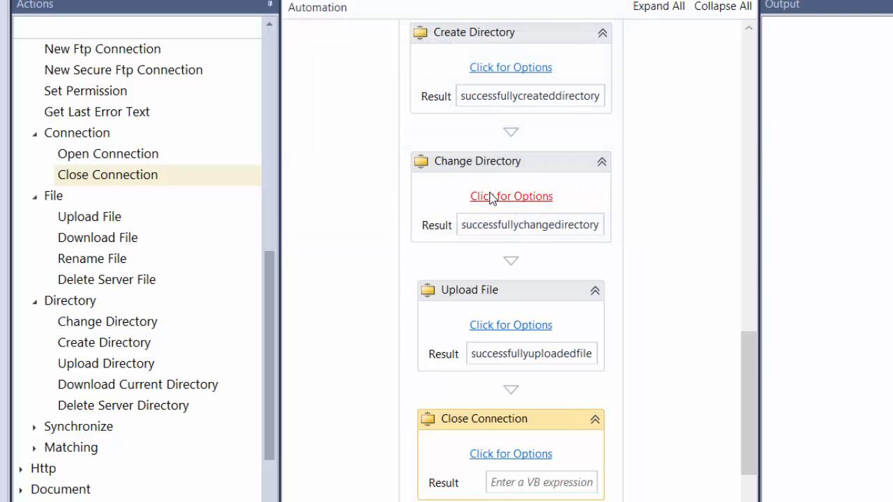
Step: Review the order and result variables of the script's actions, from Get Record - FtpAccount through the second Change Directory
{"action": "scroll", "coordinate": [658, 274], "scroll_direction": "up", "scroll_amount": 10}
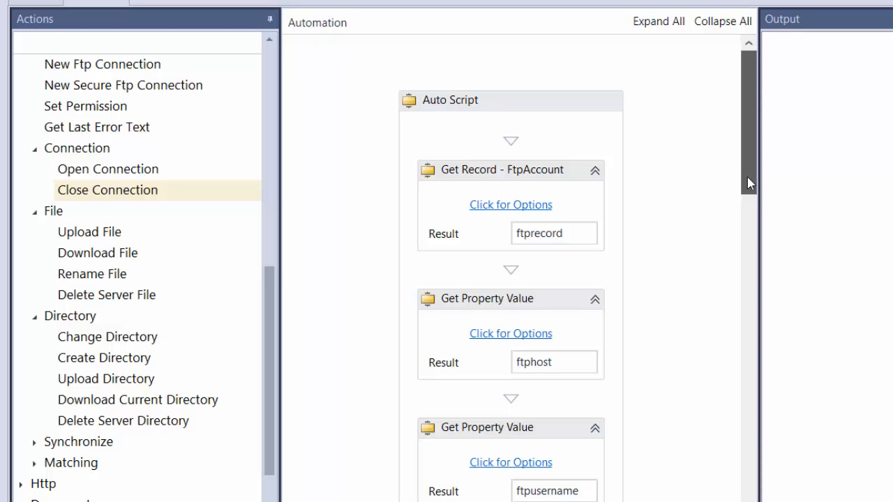
{"action": "left_click_drag", "start_coordinate": [749, 181], "coordinate": [736, 221]}
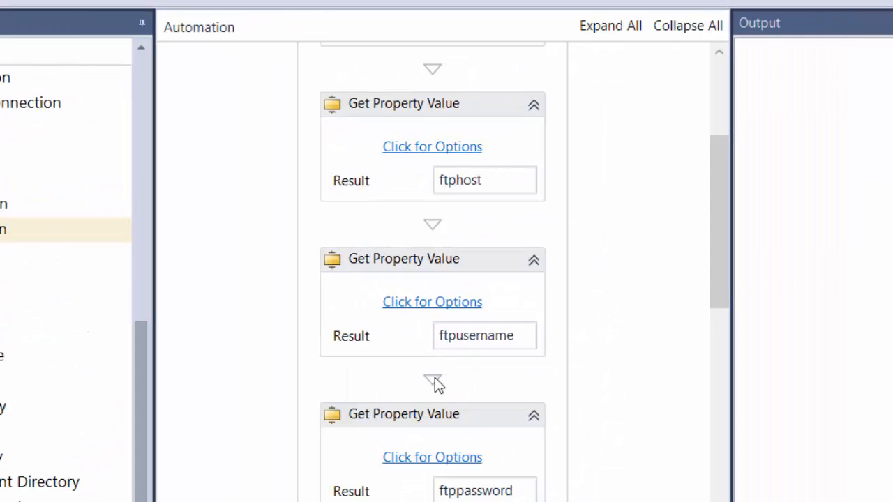
{"action": "left_click_drag", "start_coordinate": [720, 277], "coordinate": [718, 413]}
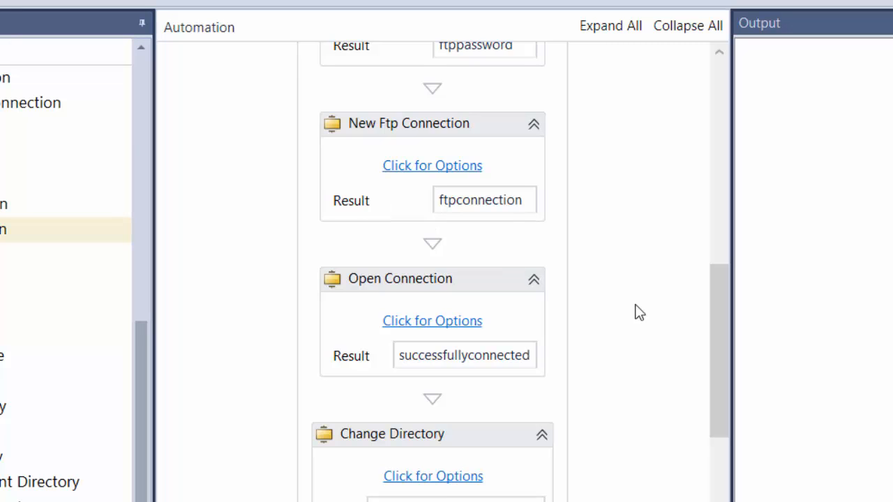
{"action": "left_click_drag", "start_coordinate": [713, 324], "coordinate": [714, 470]}
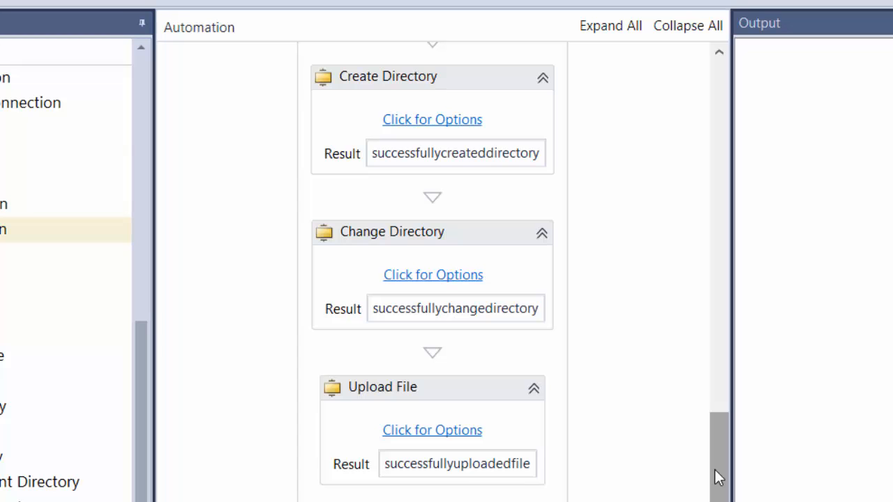
{"action": "scroll", "coordinate": [550, 299], "scroll_direction": "up", "scroll_amount": 10}
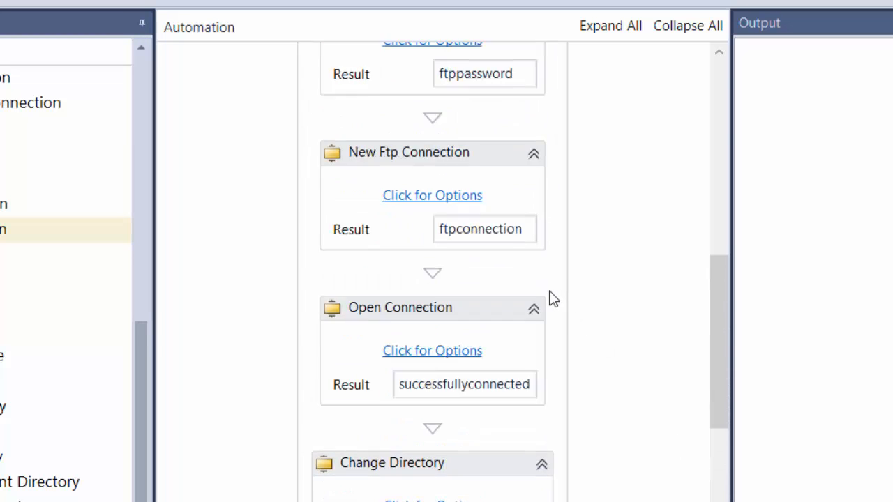
{"action": "scroll", "coordinate": [550, 299], "scroll_direction": "down", "scroll_amount": 7}
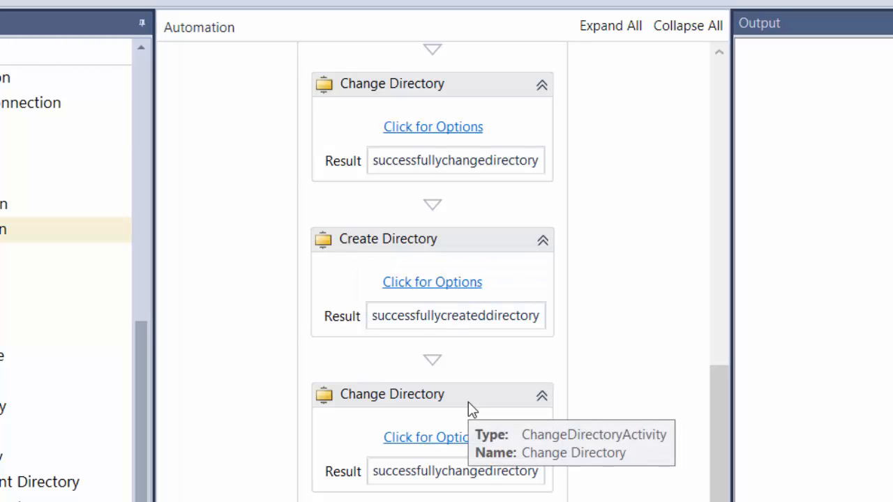
Step: Run the script in debug mode and follow its execution down to the Close Connection action
{"action": "left_click_drag", "start_coordinate": [718, 433], "coordinate": [717, 501]}
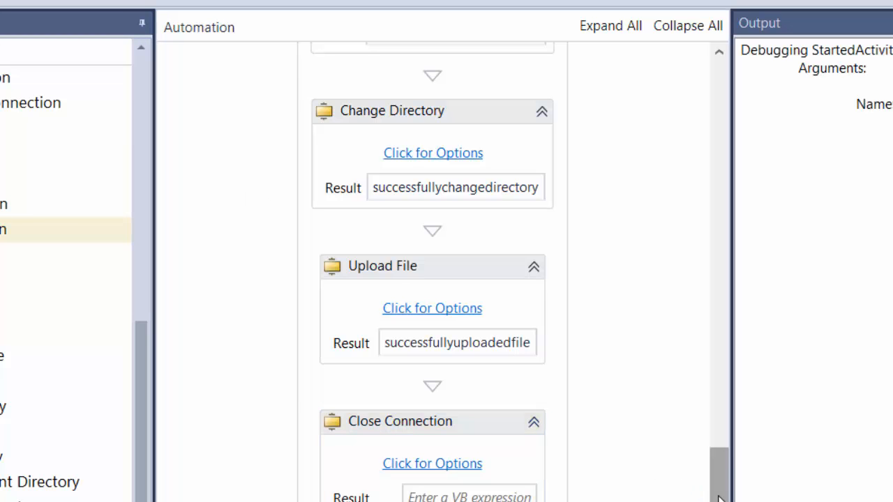
{"action": "left_click_drag", "start_coordinate": [718, 496], "coordinate": [707, 369]}
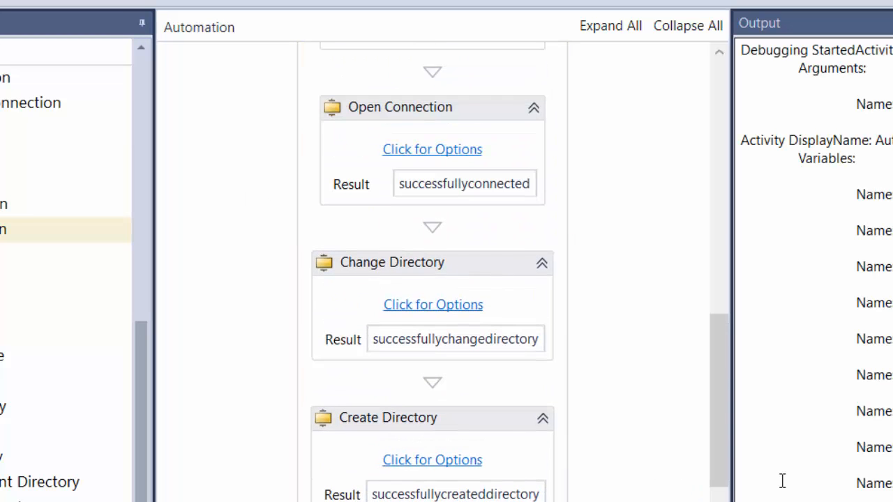
{"action": "scroll", "coordinate": [863, 488], "scroll_direction": "down", "scroll_amount": 2}
{"action": "scroll", "coordinate": [866, 494], "scroll_direction": "down", "scroll_amount": 2}
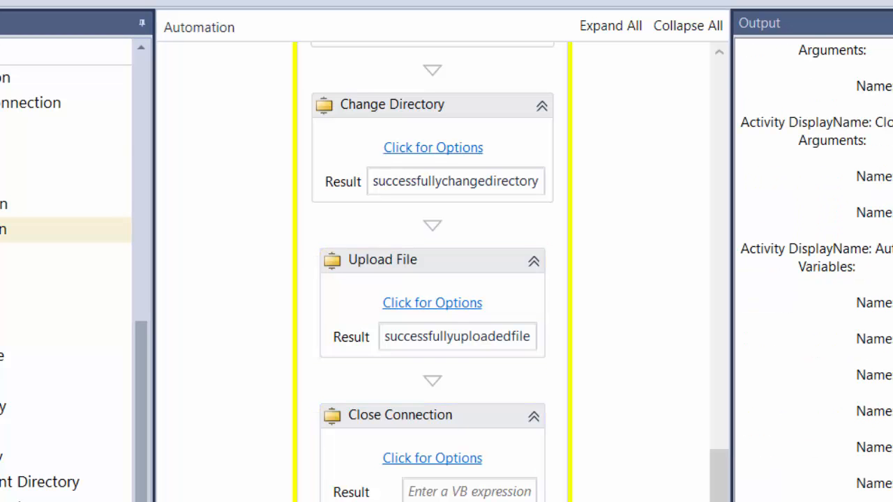
Step: Check the final values of the connection, change directory, create directory and file upload result variables in the debug output
{"action": "left_click_drag", "start_coordinate": [892, 483], "coordinate": [853, 372]}
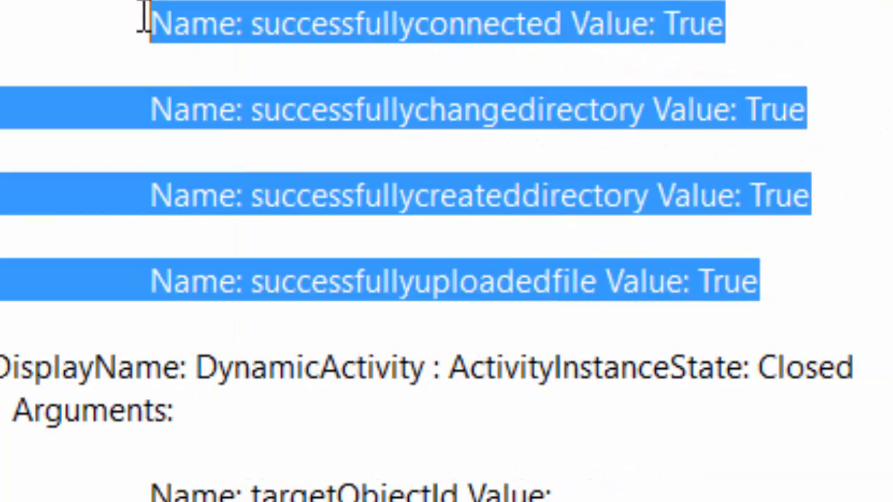
{"action": "left_click", "coordinate": [326, 25]}
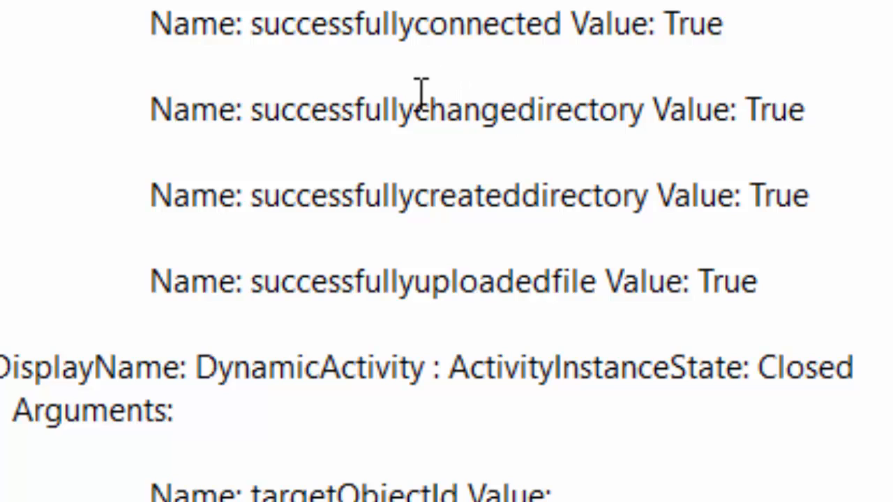
{"action": "double_click", "coordinate": [422, 93]}
{"action": "double_click", "coordinate": [773, 108]}
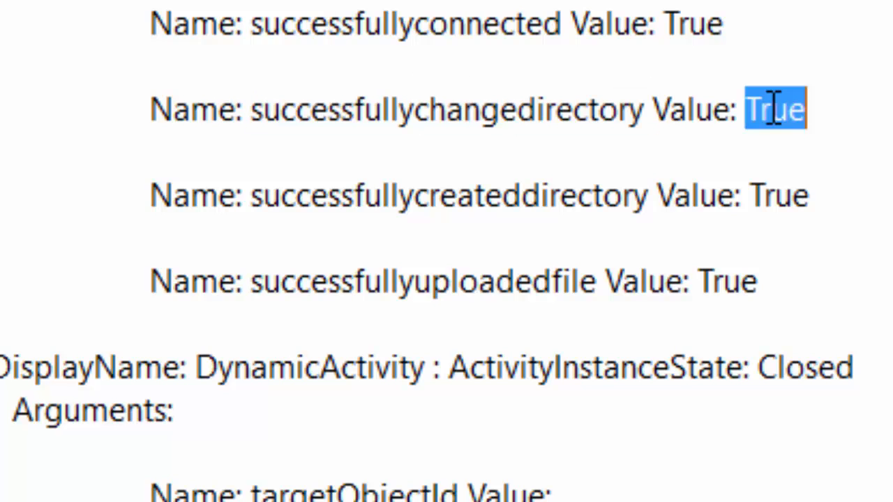
{"action": "double_click", "coordinate": [325, 185]}
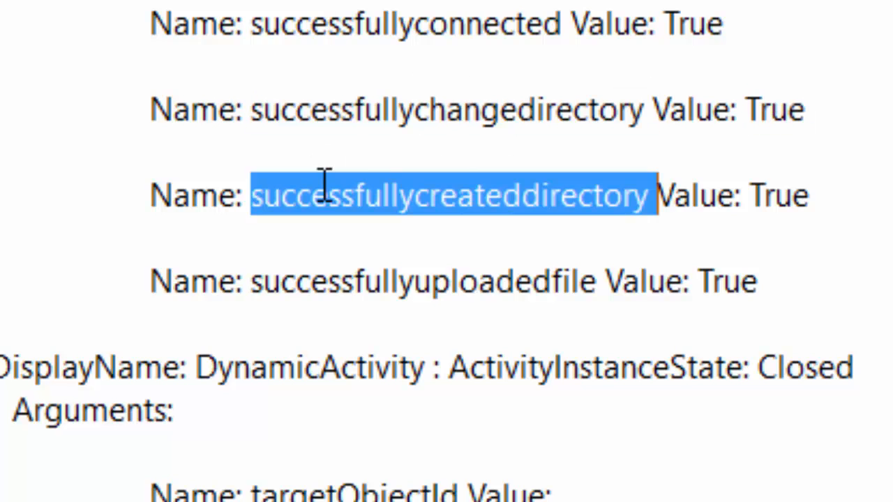
{"action": "double_click", "coordinate": [789, 195]}
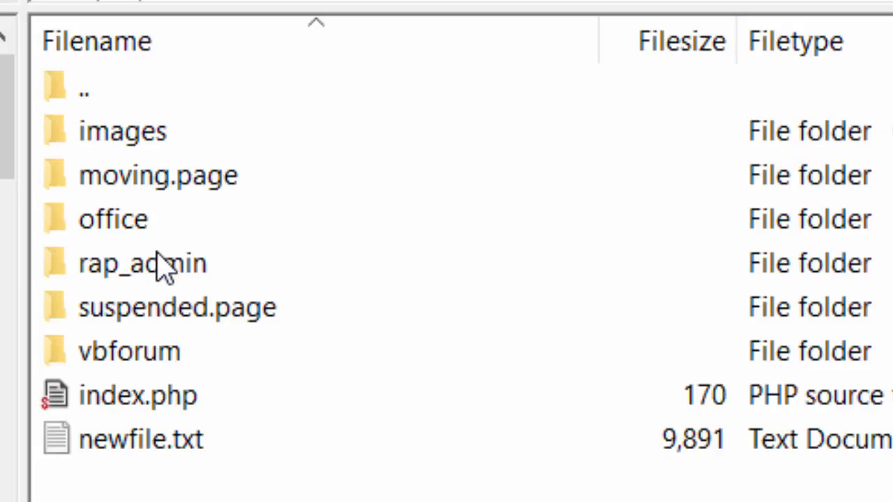
Step: Switch to the FTP client, refresh the server's file list and open the newdirectory folder to check for the uploaded file
{"action": "right_click", "coordinate": [164, 501]}
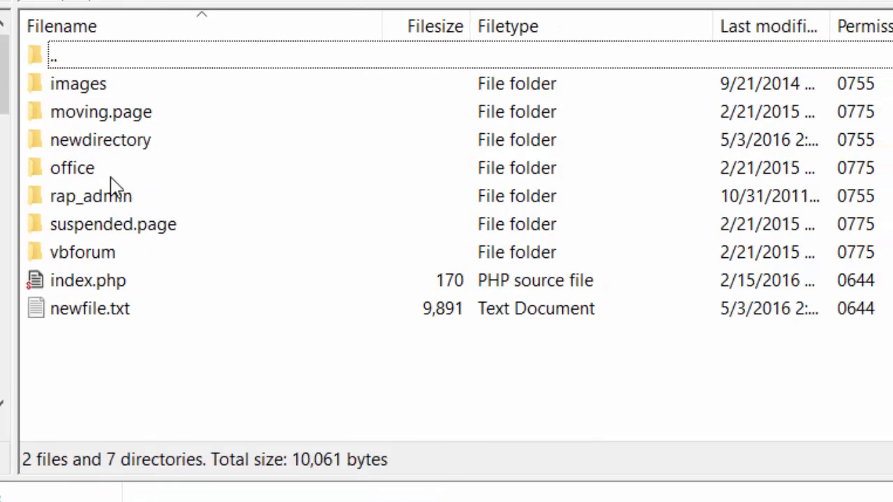
{"action": "left_click", "coordinate": [80, 146]}
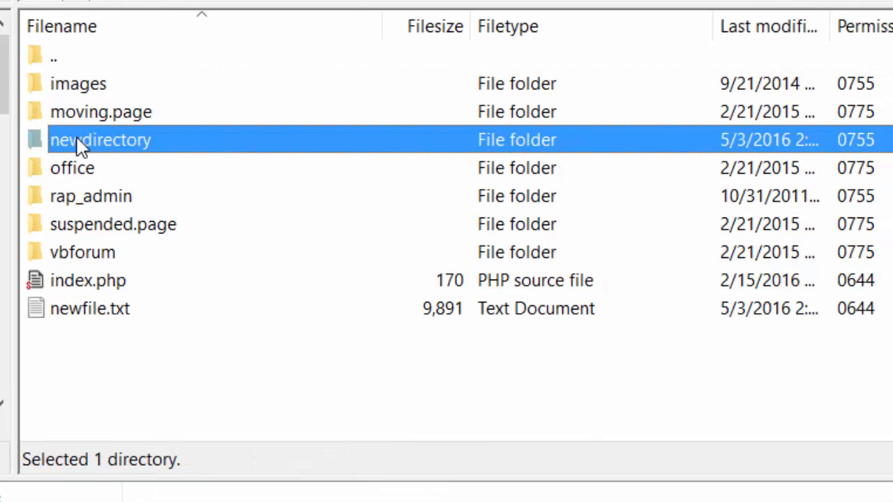
{"action": "double_click", "coordinate": [80, 145]}
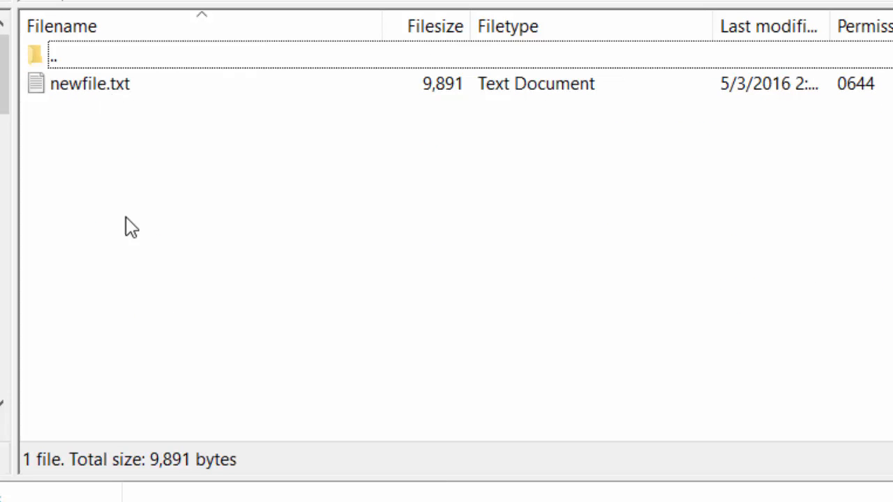